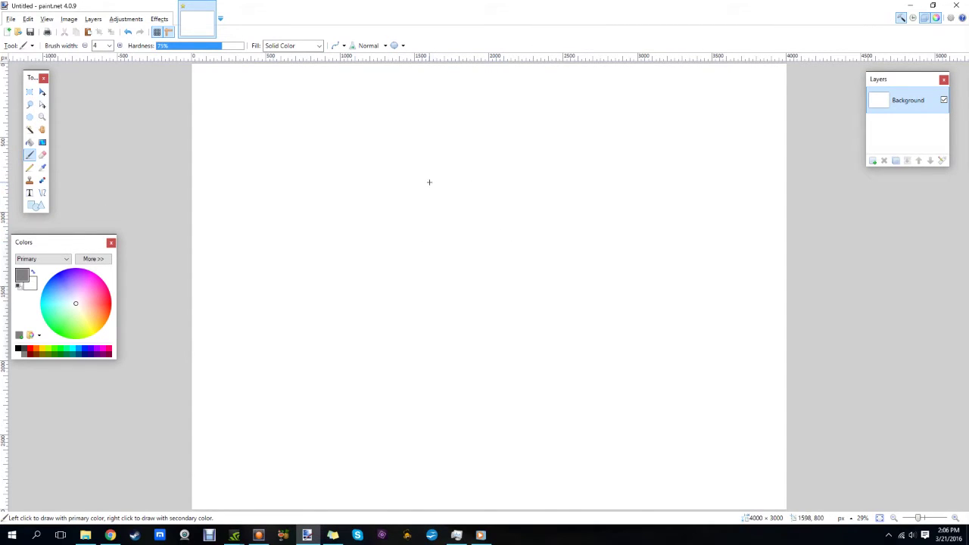
Step: Sketch Mario's cap in gray on the upper part of the canvas, with a curved brim and a rounded crown
mouse_move(418, 177)
left_mouse_down()
mouse_move(528, 191)
mouse_move(407, 179)
left_mouse_up()
mouse_move(404, 180)
left_mouse_down()
mouse_move(413, 159)
mouse_move(458, 149)
mouse_move(548, 172)
mouse_move(530, 190)
mouse_move(550, 169)
left_mouse_up()
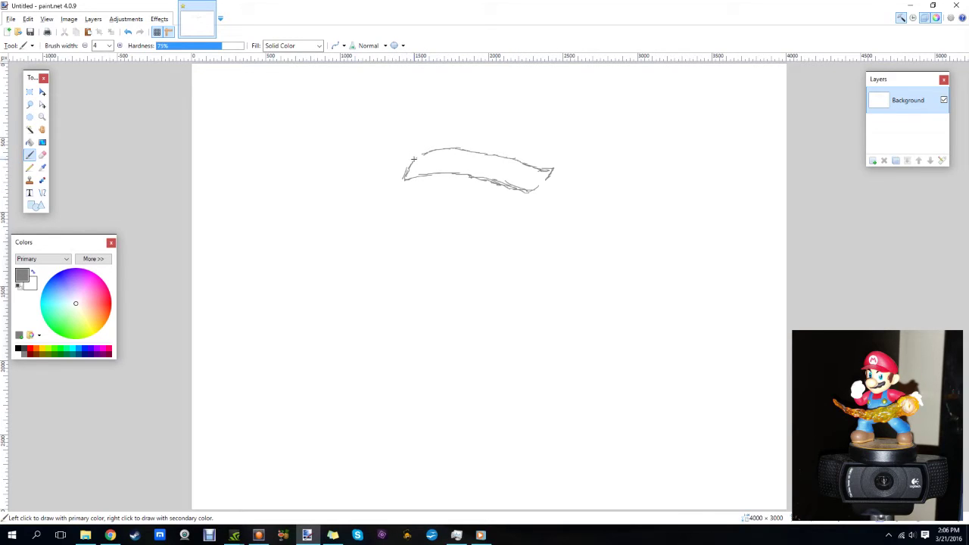
mouse_move(412, 157)
left_mouse_down()
mouse_move(457, 87)
mouse_move(511, 93)
mouse_move(477, 115)
mouse_move(518, 90)
mouse_move(569, 131)
mouse_move(598, 177)
mouse_move(538, 183)
mouse_move(590, 157)
left_mouse_up()
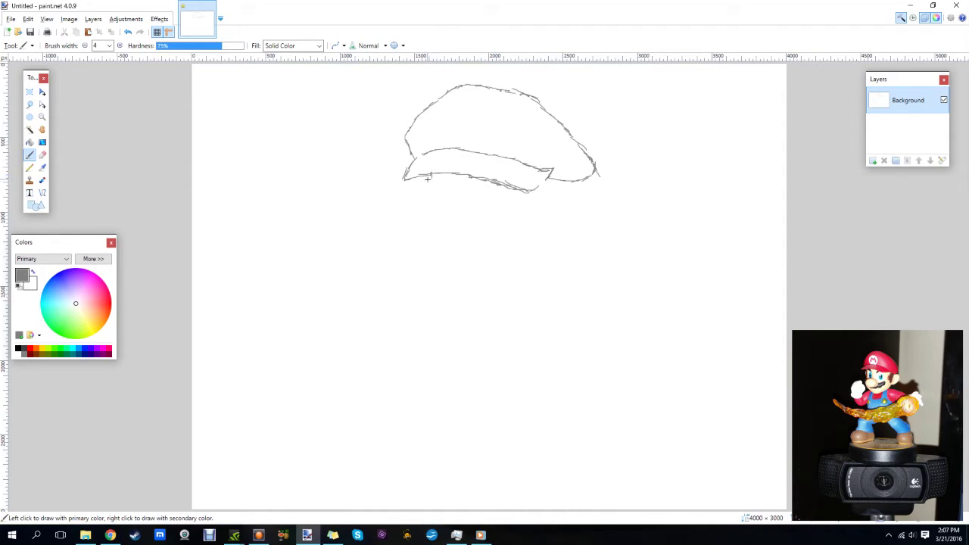
Step: Sketch the start of the face's front edge under the brim and the long sideburn below the back of the cap
left_click_drag(431, 176, 429, 182)
mouse_move(563, 180)
left_mouse_down()
mouse_move(549, 199)
mouse_move(559, 182)
mouse_move(541, 222)
mouse_move(577, 236)
left_mouse_up()
left_click_drag(591, 178, 574, 247)
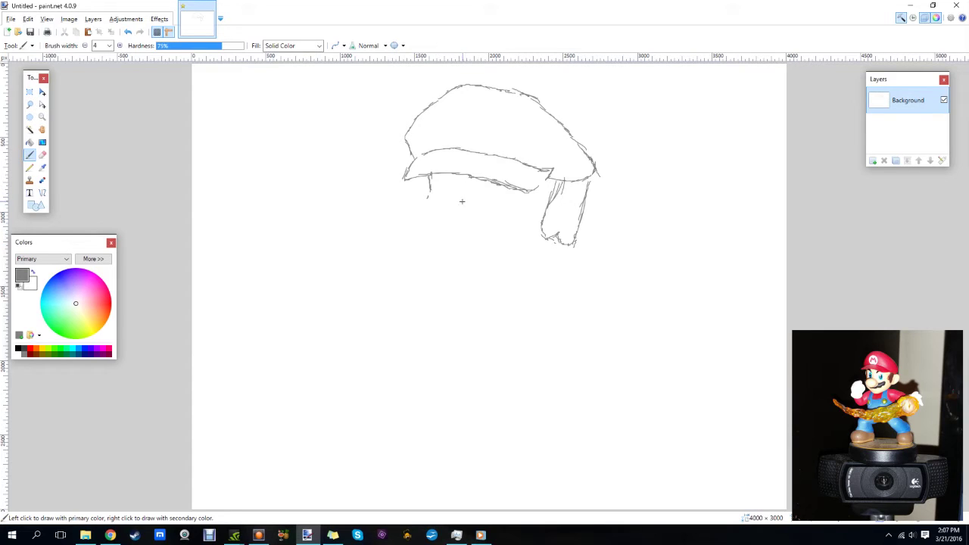
Step: Sketch the large round nose, the two oval eyes and the scalloped moustache beneath the cap brim
mouse_move(461, 202)
left_mouse_down()
mouse_move(432, 218)
mouse_move(442, 243)
mouse_move(482, 245)
mouse_move(496, 229)
mouse_move(489, 212)
left_mouse_up()
left_click_drag(446, 176, 446, 201)
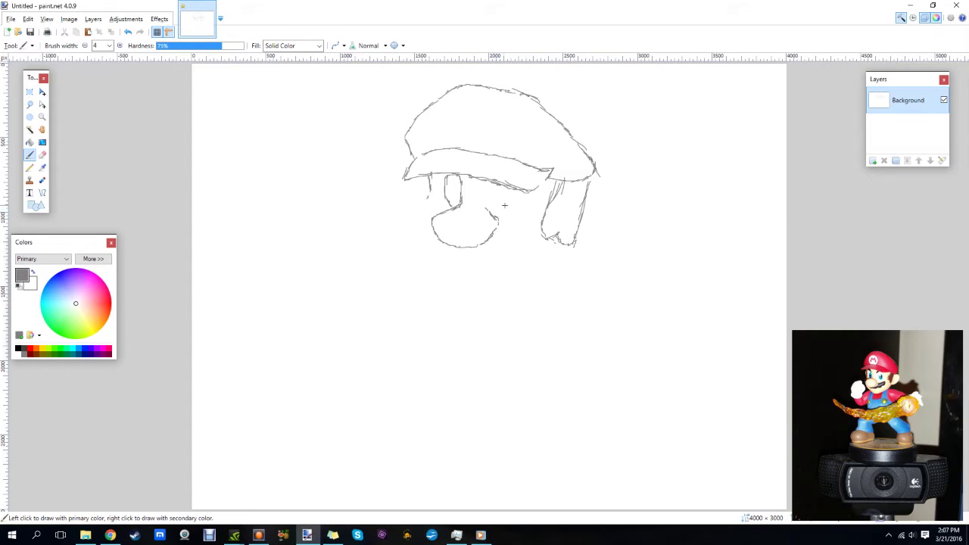
mouse_move(496, 191)
left_mouse_down()
mouse_move(503, 211)
mouse_move(514, 199)
left_mouse_up()
mouse_move(489, 239)
left_mouse_down()
mouse_move(525, 230)
mouse_move(505, 256)
mouse_move(460, 252)
left_mouse_up()
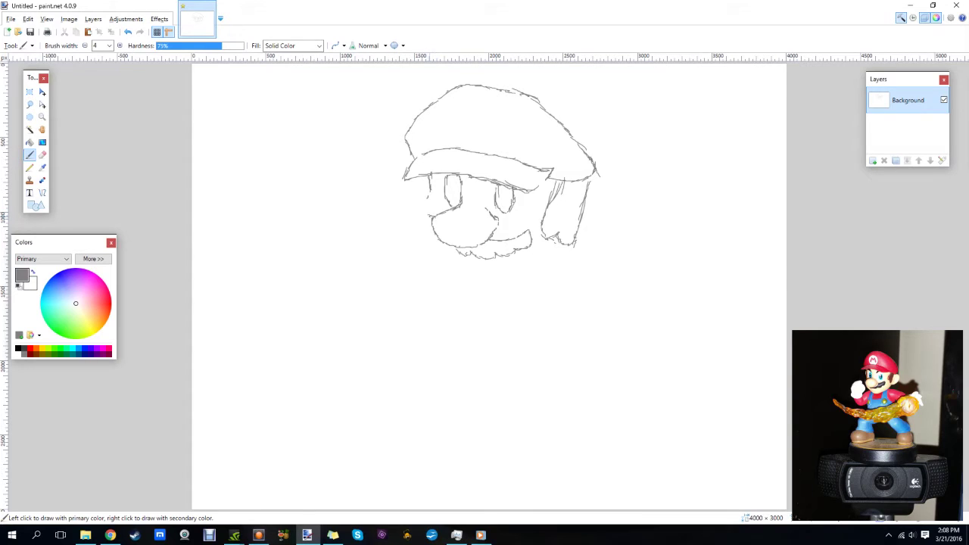
Step: Sketch the rest of the face outline with the moustache's far tip, chin, jawline and the ear behind the sideburn
mouse_move(428, 216)
left_mouse_down()
mouse_move(420, 219)
mouse_move(432, 234)
left_mouse_up()
mouse_move(428, 195)
left_mouse_down()
mouse_move(428, 178)
mouse_move(429, 203)
left_mouse_up()
left_click_drag(430, 240, 497, 283)
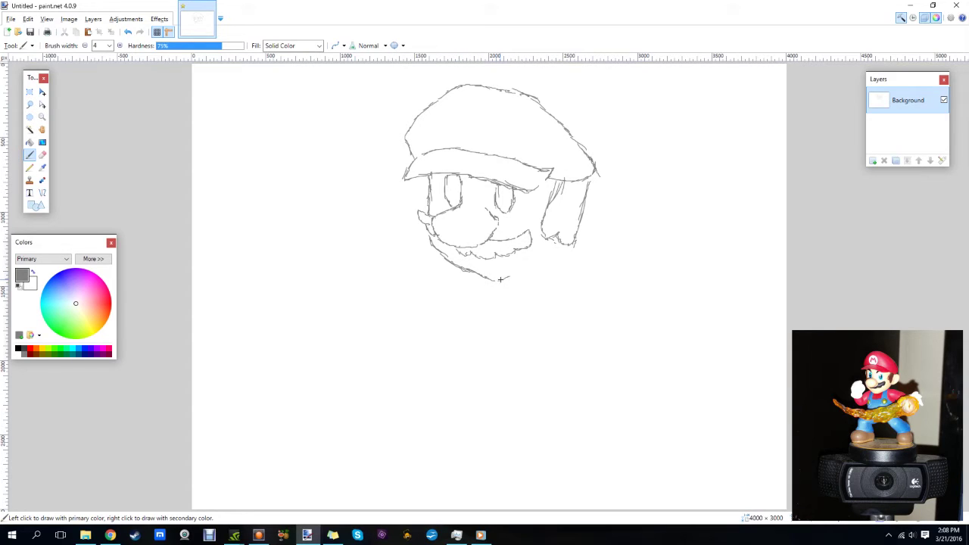
mouse_move(519, 269)
left_mouse_down()
mouse_move(500, 281)
mouse_move(457, 266)
mouse_move(502, 292)
mouse_move(550, 274)
mouse_move(519, 272)
left_mouse_up()
mouse_move(590, 197)
left_mouse_down()
mouse_move(605, 187)
mouse_move(616, 221)
mouse_move(545, 279)
left_mouse_up()
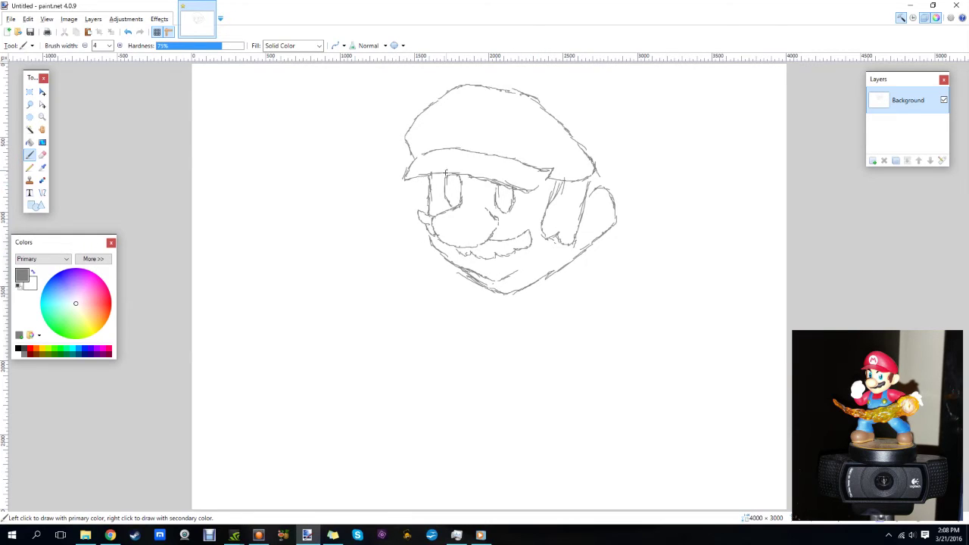
Step: Add the inner lines of both eyes and the ear, and sketch the hair beside the face and the near shoulder line
left_click_drag(451, 182, 453, 207)
left_click_drag(504, 201, 507, 215)
mouse_move(597, 200)
left_mouse_down()
mouse_move(606, 216)
mouse_move(596, 226)
left_mouse_up()
left_click_drag(425, 204, 418, 193)
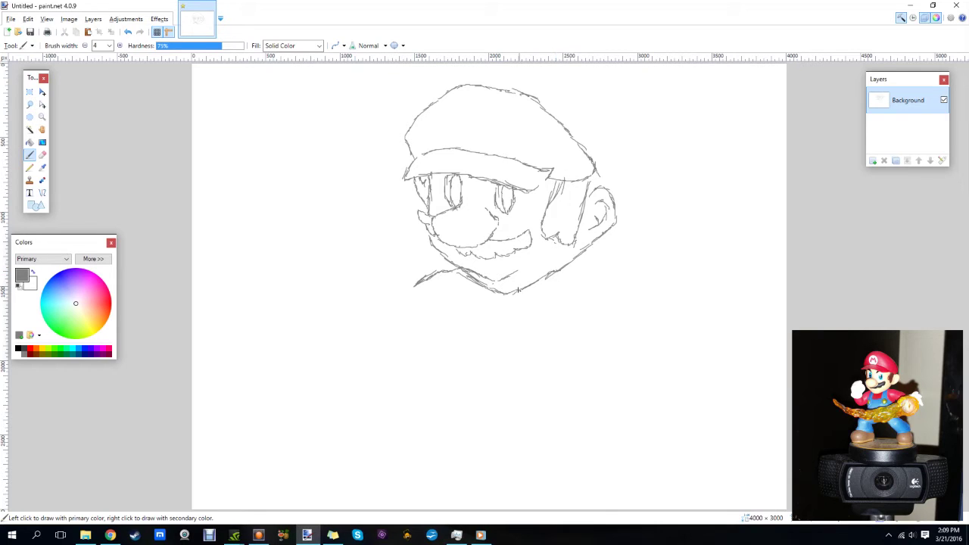
Step: Erase stray sketch lines around the chin with the Eraser
left_click(41, 154)
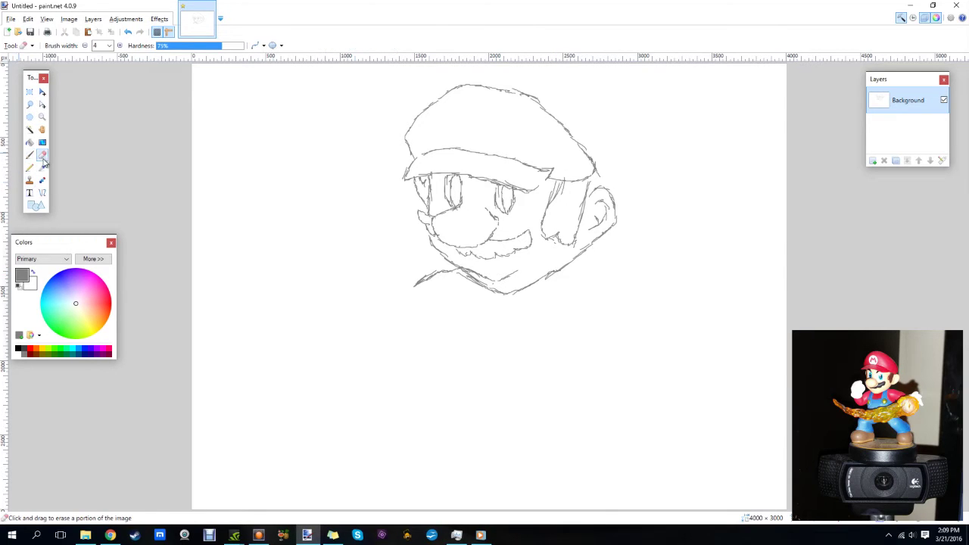
left_click_drag(441, 266, 431, 266)
Step: With the Paintbrush, sketch the outstretched arm from below the ear, ending in an open hand with spread fingers
left_click(31, 155)
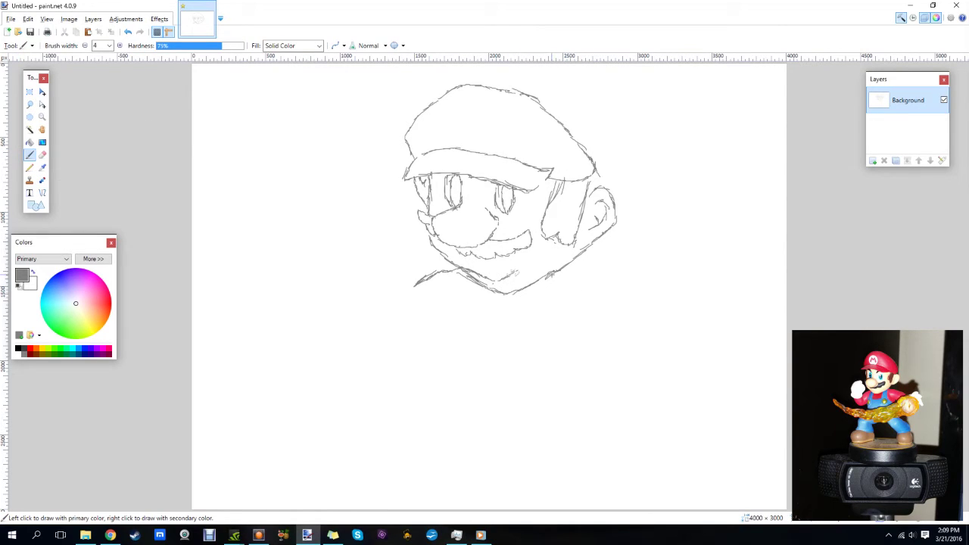
left_click_drag(559, 275, 631, 292)
mouse_move(635, 305)
left_mouse_down()
mouse_move(705, 271)
mouse_move(707, 286)
mouse_move(673, 306)
left_mouse_up()
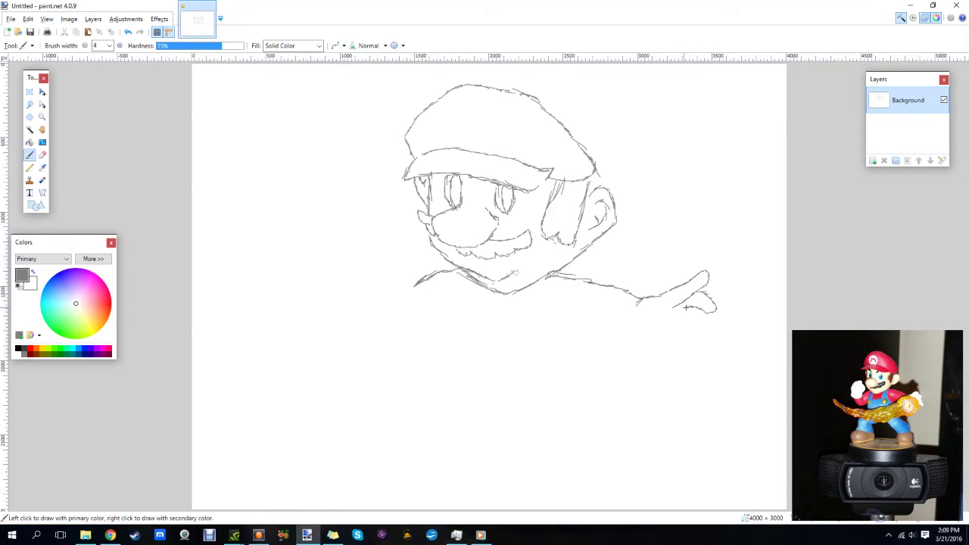
mouse_move(716, 311)
left_mouse_down()
mouse_move(703, 336)
mouse_move(715, 341)
mouse_move(716, 331)
left_mouse_up()
Step: Sketch a round fireball below the open hand and a long curved flame trail sweeping across the body to a pointed tip
mouse_move(639, 308)
left_mouse_down()
mouse_move(624, 311)
mouse_move(652, 301)
mouse_move(635, 306)
mouse_move(621, 345)
mouse_move(647, 373)
mouse_move(685, 364)
mouse_move(701, 344)
mouse_move(687, 313)
mouse_move(693, 336)
left_mouse_up()
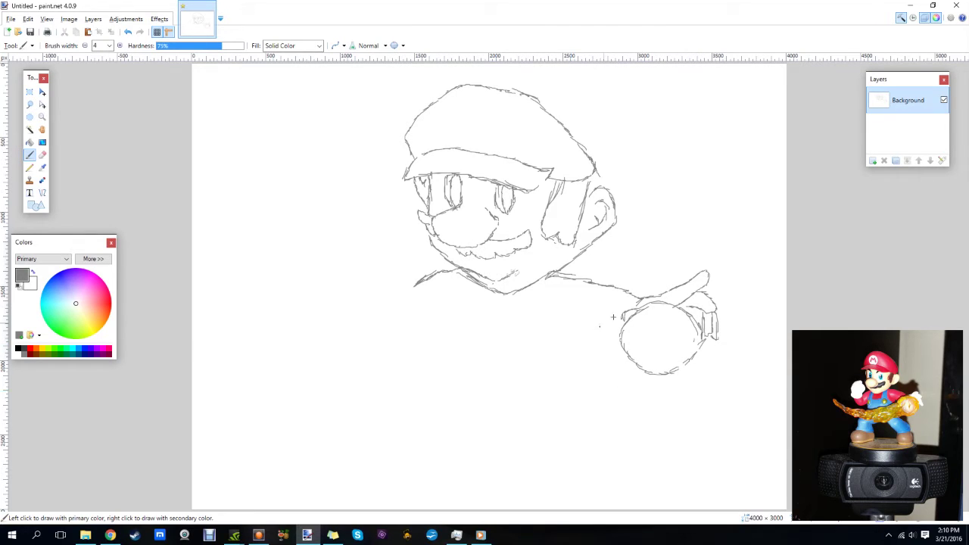
mouse_move(624, 321)
left_mouse_down()
mouse_move(611, 335)
mouse_move(458, 354)
mouse_move(409, 348)
mouse_move(323, 316)
mouse_move(345, 340)
mouse_move(479, 390)
mouse_move(610, 392)
mouse_move(660, 377)
mouse_move(646, 384)
left_mouse_up()
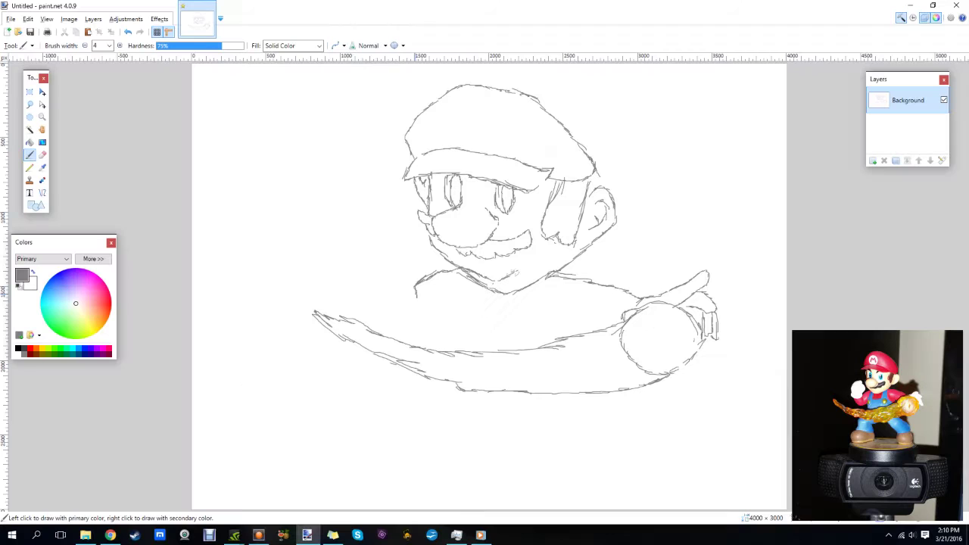
mouse_move(342, 339)
left_mouse_down()
mouse_move(293, 363)
mouse_move(248, 358)
left_mouse_up()
Step: Sketch the raised arm with its glove cuff, the clenched fist with curled fingers, and the sleeve down to the flame
mouse_move(369, 305)
left_mouse_down()
mouse_move(350, 296)
mouse_move(352, 285)
mouse_move(414, 288)
left_mouse_up()
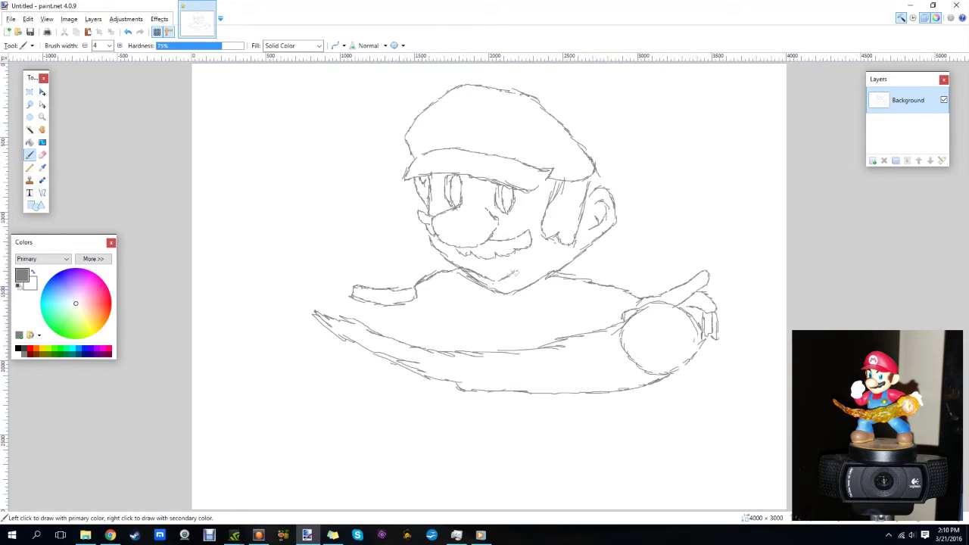
left_click(364, 274)
left_click_drag(360, 285, 351, 259)
mouse_move(351, 262)
left_mouse_down()
mouse_move(366, 231)
mouse_move(351, 256)
mouse_move(380, 242)
mouse_move(379, 255)
left_mouse_up()
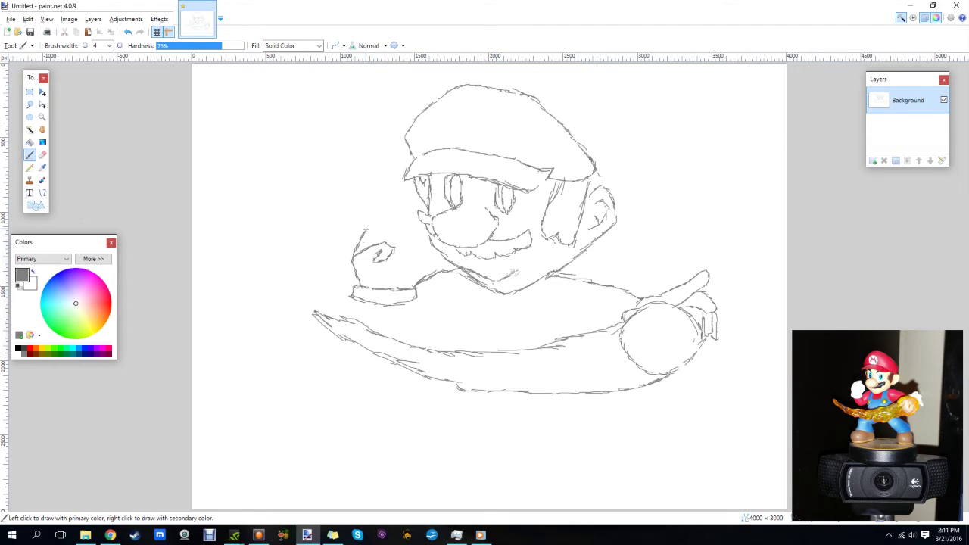
mouse_move(366, 229)
left_mouse_down()
mouse_move(411, 231)
mouse_move(403, 246)
mouse_move(416, 244)
mouse_move(425, 260)
mouse_move(413, 289)
left_mouse_up()
mouse_move(407, 252)
left_mouse_down()
mouse_move(409, 261)
mouse_move(410, 232)
mouse_move(377, 242)
mouse_move(402, 240)
left_mouse_up()
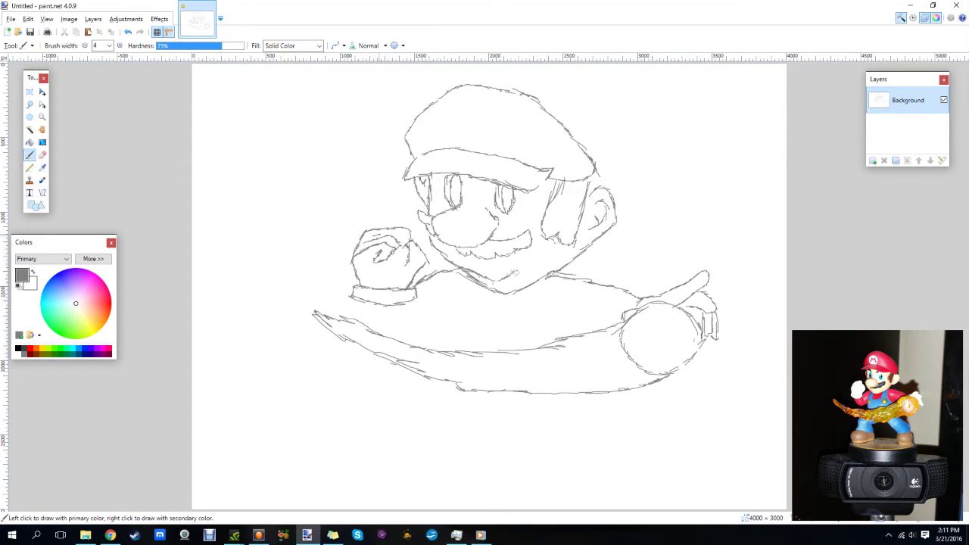
left_click_drag(401, 248, 388, 256)
mouse_move(365, 305)
left_mouse_down()
mouse_move(418, 346)
mouse_move(439, 332)
left_mouse_up()
Step: Sketch the two overall straps with oval buttons, the bib's top edge, and the underside of the outstretched arm
left_click_drag(463, 275, 449, 347)
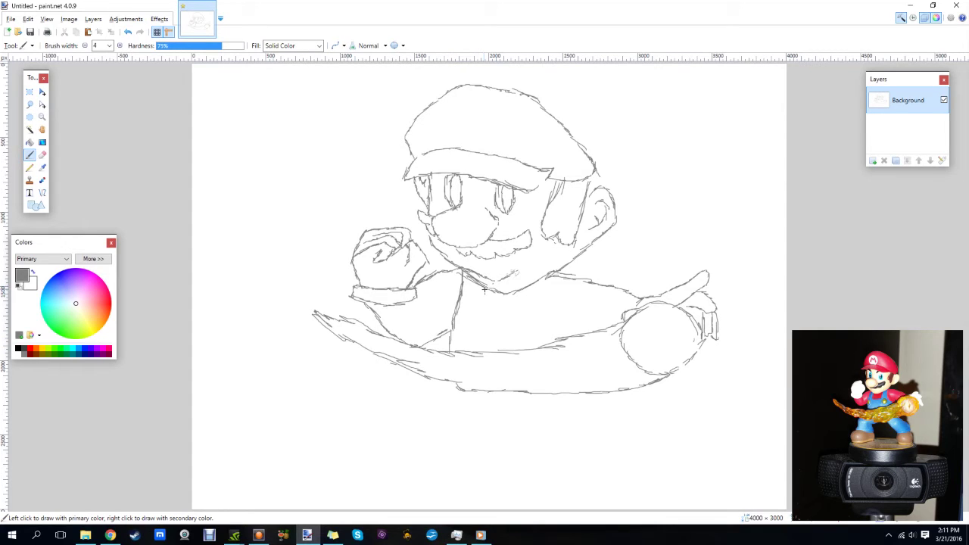
mouse_move(482, 286)
left_mouse_down()
mouse_move(460, 351)
mouse_move(448, 344)
mouse_move(458, 328)
left_mouse_up()
mouse_move(541, 282)
left_mouse_down()
mouse_move(553, 329)
mouse_move(568, 341)
left_mouse_up()
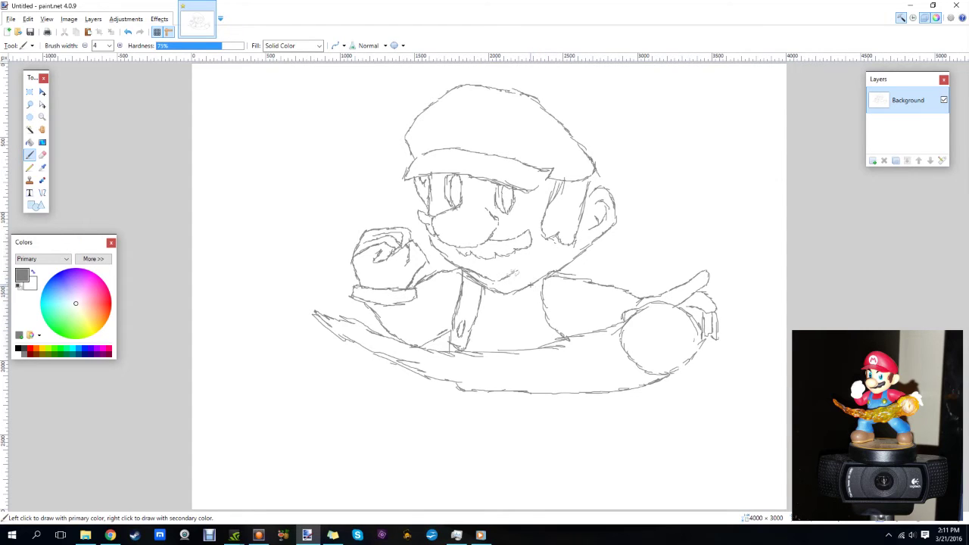
mouse_move(529, 288)
left_mouse_down()
mouse_move(529, 341)
mouse_move(541, 348)
left_mouse_up()
left_click_drag(542, 339, 543, 332)
left_click_drag(479, 312, 530, 308)
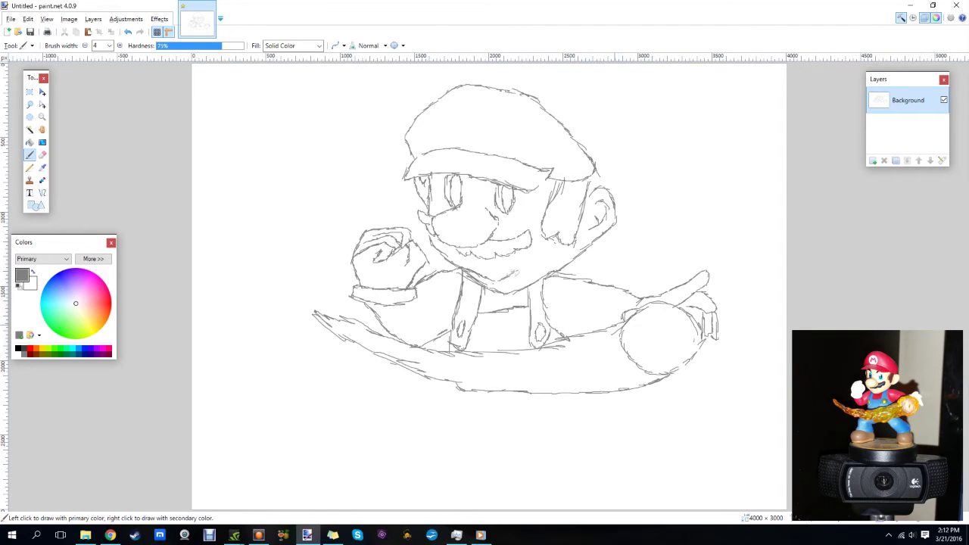
left_click_drag(614, 323, 590, 323)
left_click_drag(563, 316, 564, 335)
Step: Sketch the front leg below the flame's tapering half, with a ragged trouser hem and a rounded shoe
mouse_move(440, 384)
left_mouse_down()
mouse_move(395, 403)
mouse_move(397, 441)
mouse_move(384, 460)
mouse_move(463, 457)
left_mouse_up()
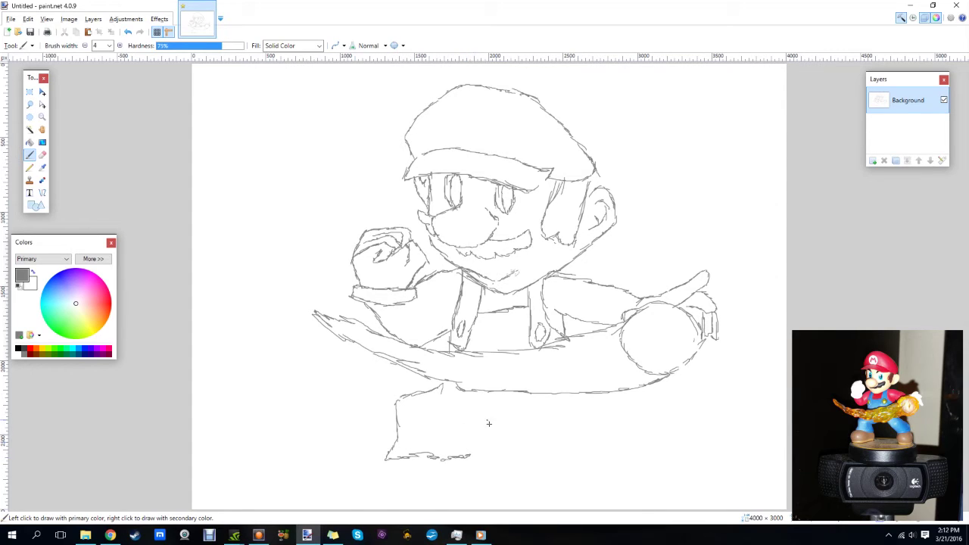
mouse_move(472, 454)
left_mouse_down()
mouse_move(459, 427)
mouse_move(495, 392)
left_mouse_up()
mouse_move(376, 464)
left_mouse_down()
mouse_move(367, 483)
mouse_move(376, 502)
mouse_move(409, 501)
left_mouse_up()
mouse_move(470, 460)
left_mouse_down()
mouse_move(471, 484)
mouse_move(458, 499)
left_mouse_up()
mouse_move(380, 496)
left_mouse_down()
mouse_move(383, 507)
mouse_move(461, 498)
mouse_move(470, 477)
mouse_move(464, 500)
left_mouse_up()
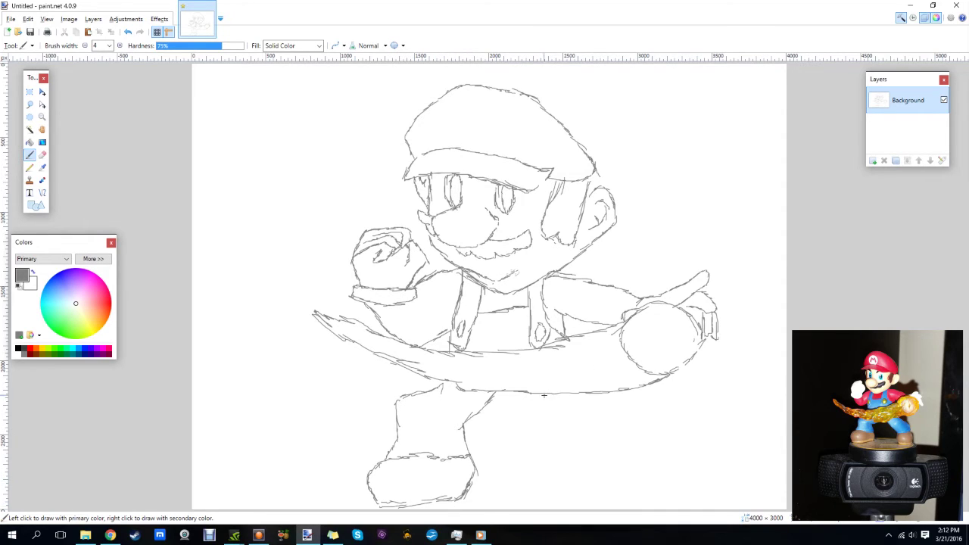
Step: Sketch the other leg stretching out beneath the fireball, ending in a rounded shoe
mouse_move(556, 404)
left_mouse_down()
mouse_move(569, 427)
mouse_move(622, 457)
mouse_move(670, 450)
mouse_move(665, 418)
left_mouse_up()
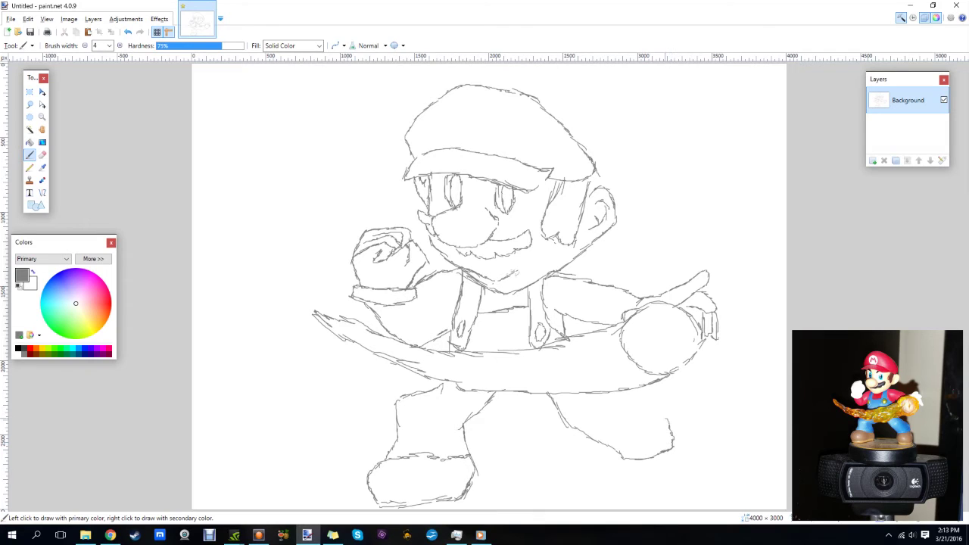
left_click_drag(609, 394, 655, 425)
mouse_move(622, 459)
left_mouse_down()
mouse_move(619, 479)
mouse_move(636, 504)
left_mouse_up()
mouse_move(670, 447)
left_mouse_down()
mouse_move(683, 499)
mouse_move(631, 503)
left_mouse_up()
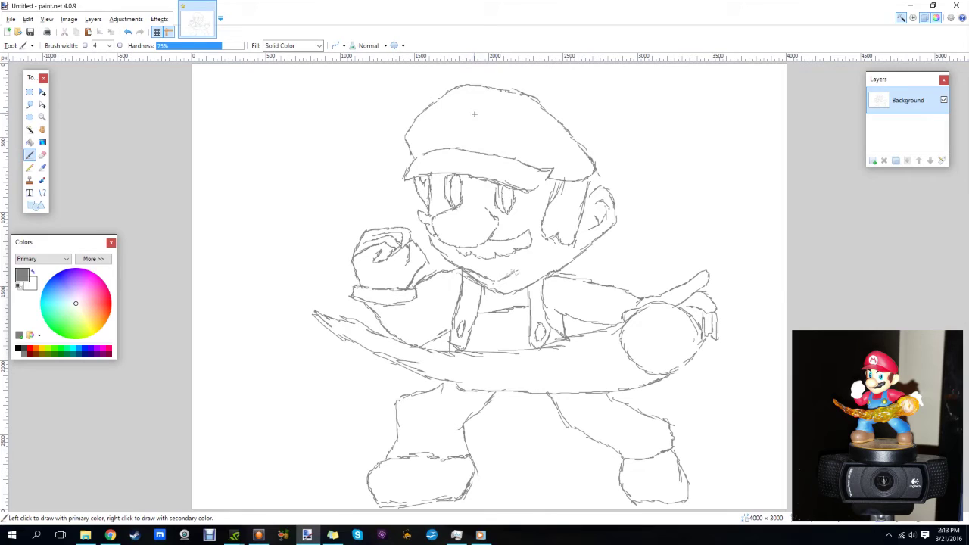
Step: Sketch the rounded emblem with the letter M on the cap's front and touch up the line below the cap's back edge
mouse_move(469, 111)
left_mouse_down()
mouse_move(455, 127)
mouse_move(463, 155)
mouse_move(494, 115)
mouse_move(508, 127)
mouse_move(504, 145)
mouse_move(475, 147)
mouse_move(467, 129)
mouse_move(475, 122)
mouse_move(481, 135)
mouse_move(492, 124)
mouse_move(498, 144)
mouse_move(469, 134)
mouse_move(465, 154)
left_mouse_up()
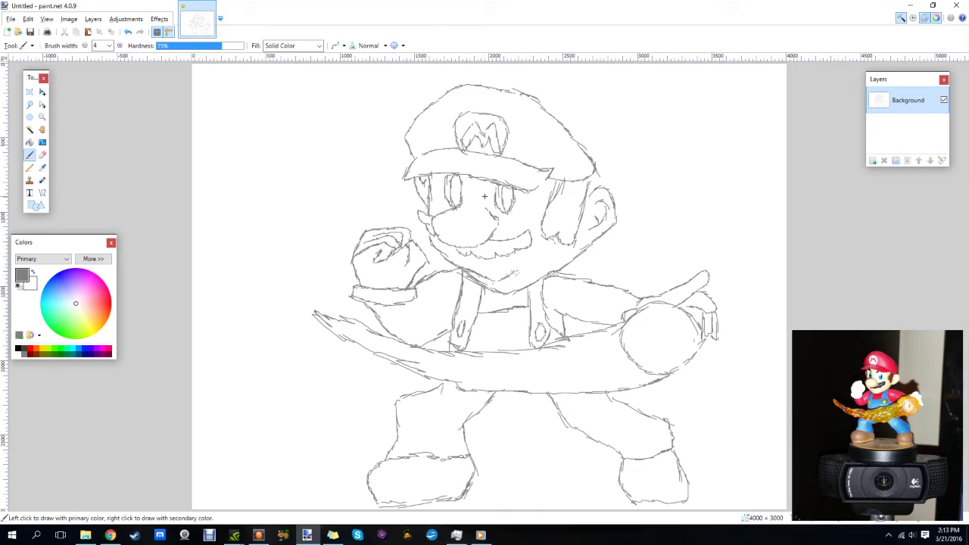
left_click_drag(590, 174, 590, 196)
Step: Add a new layer and outline the cap's brim and crown in black over the gray sketch
left_click(872, 161)
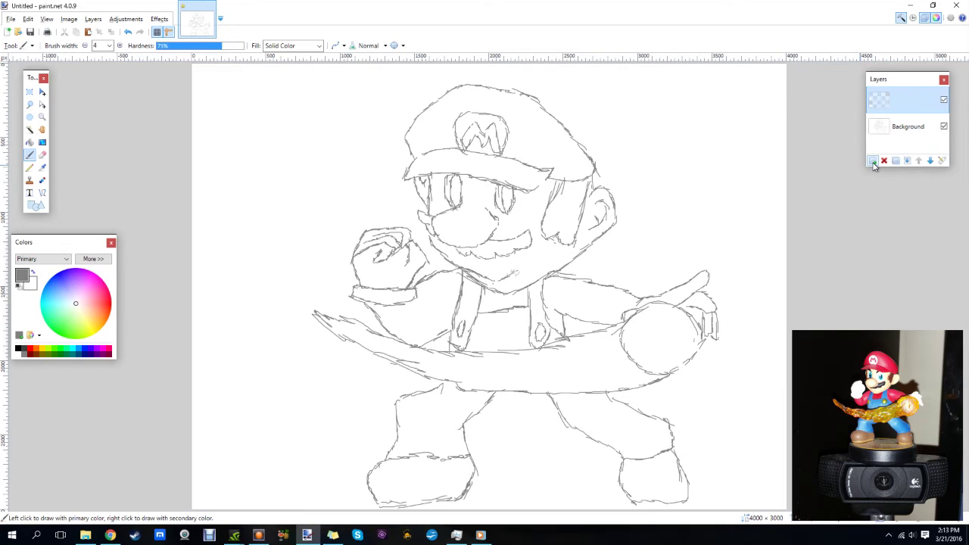
left_click(19, 348)
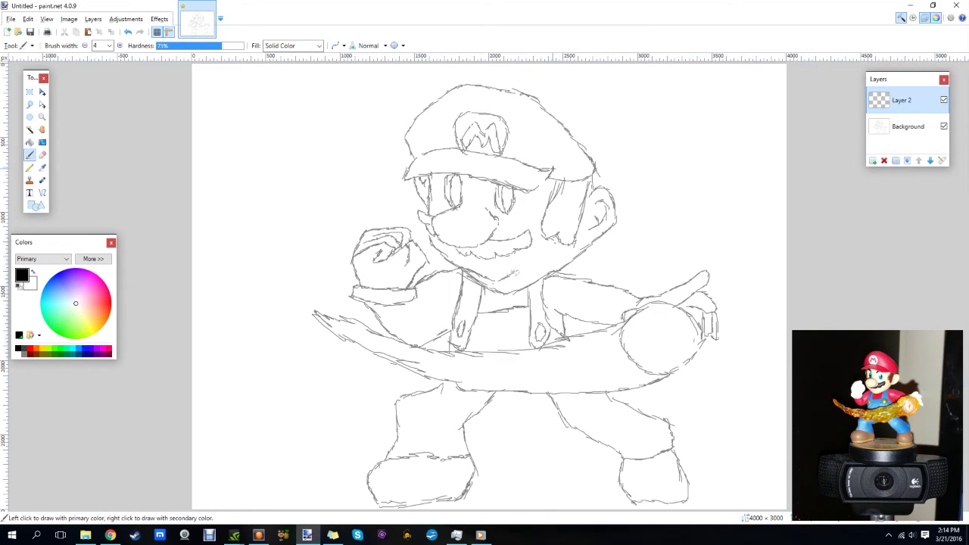
mouse_move(552, 169)
left_mouse_down()
mouse_move(517, 187)
mouse_move(488, 179)
left_mouse_up()
left_click_drag(425, 176, 402, 181)
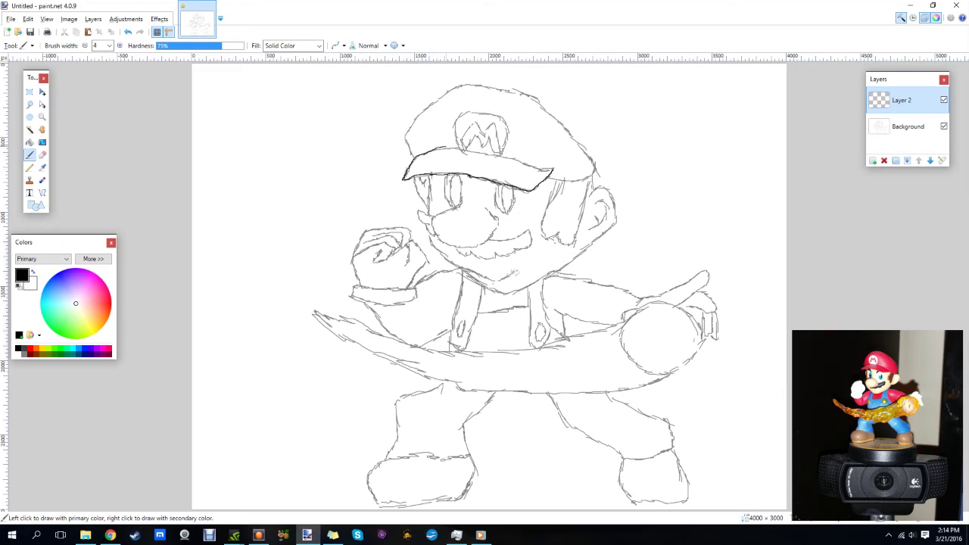
left_click_drag(503, 157, 554, 173)
mouse_move(407, 151)
left_mouse_down()
mouse_move(426, 108)
mouse_move(485, 81)
mouse_move(534, 94)
mouse_move(576, 140)
left_mouse_up()
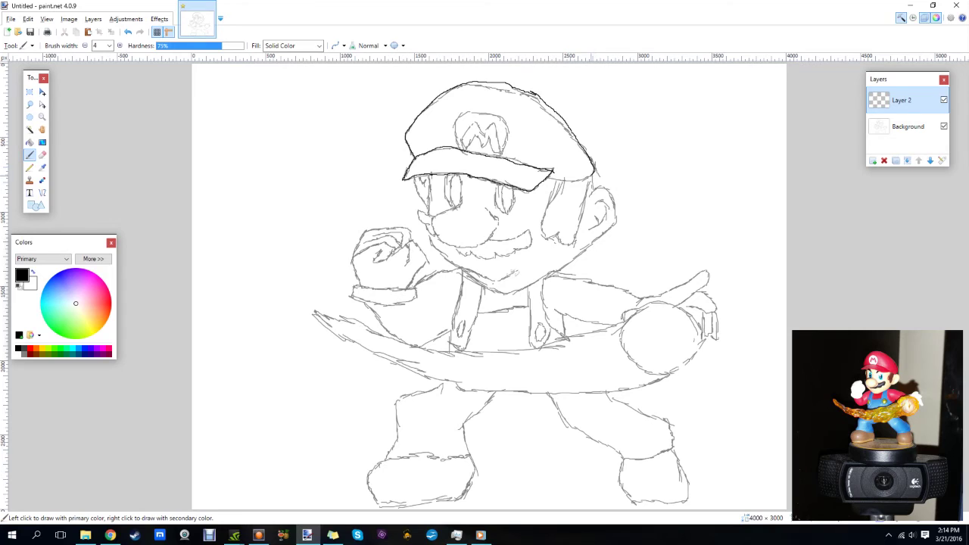
left_click_drag(593, 175, 554, 181)
Step: Ink the sideburn, ear, eyes, nose, moustache, mouth, jawline and overall straps in black over the sketch
mouse_move(552, 193)
left_mouse_down()
mouse_move(542, 230)
mouse_move(561, 240)
mouse_move(580, 230)
mouse_move(588, 185)
left_mouse_up()
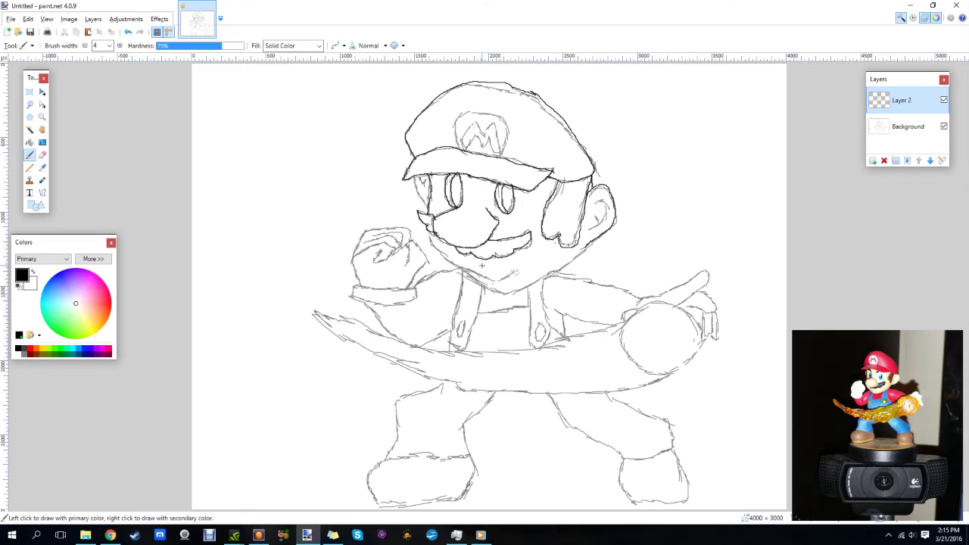
left_click_drag(496, 263, 509, 264)
left_click_drag(524, 285, 582, 252)
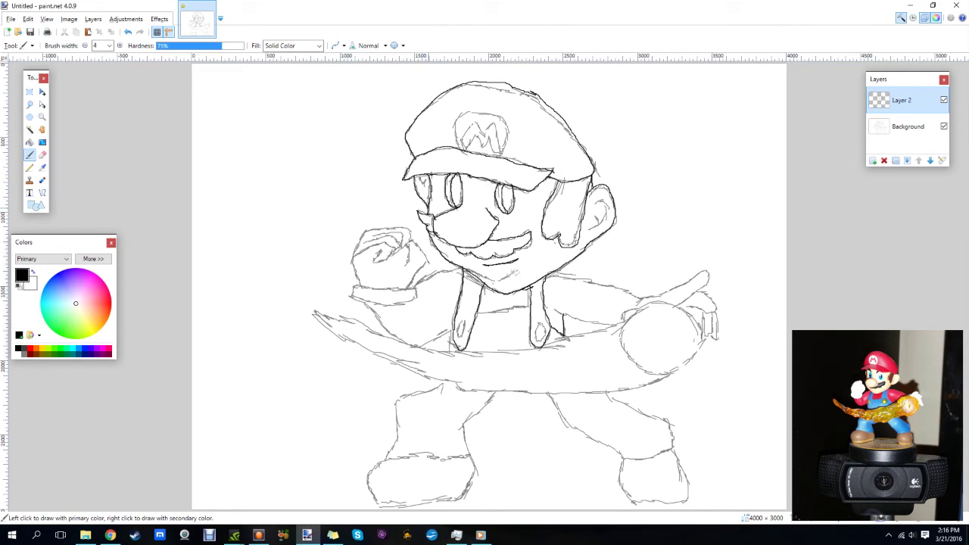
left_click_drag(433, 217, 428, 219)
Step: Ink the outstretched arm, the open hand with its fingers and the round fireball in black
left_click_drag(606, 287, 618, 290)
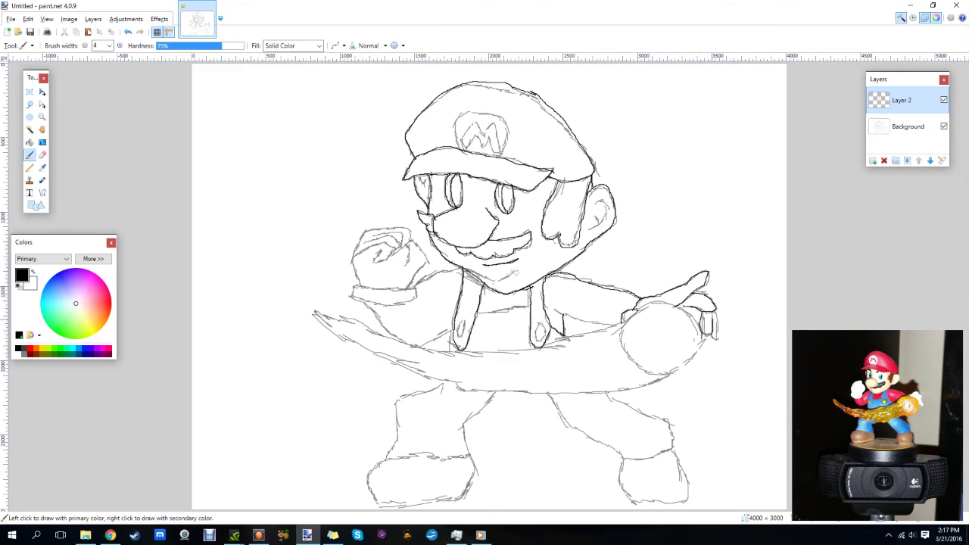
left_click_drag(714, 309, 714, 320)
left_click_drag(591, 326, 602, 322)
mouse_move(623, 351)
left_mouse_down()
mouse_move(661, 375)
mouse_move(698, 354)
left_mouse_up()
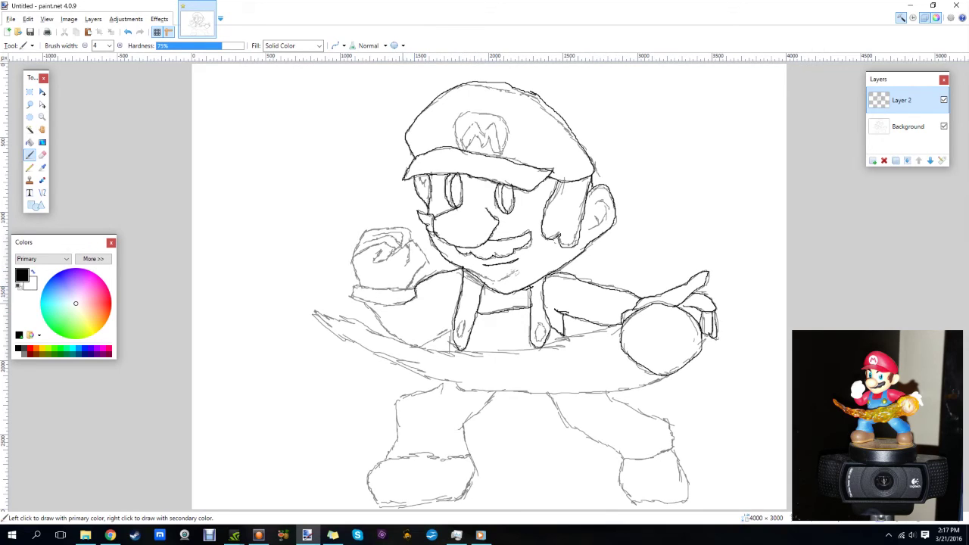
Step: Ink the raised arm's glove cuff, clenched fist, curled fingers and sleeve in black
mouse_move(401, 304)
left_mouse_down()
mouse_move(352, 301)
mouse_move(368, 286)
mouse_move(401, 290)
left_mouse_up()
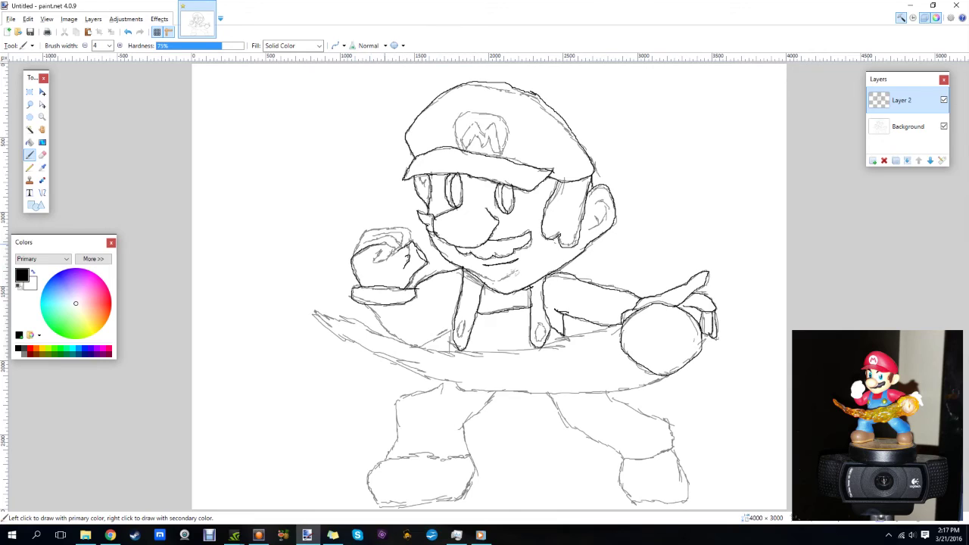
left_click_drag(383, 265, 375, 254)
mouse_move(383, 237)
left_mouse_down()
mouse_move(396, 235)
mouse_move(370, 240)
left_mouse_up()
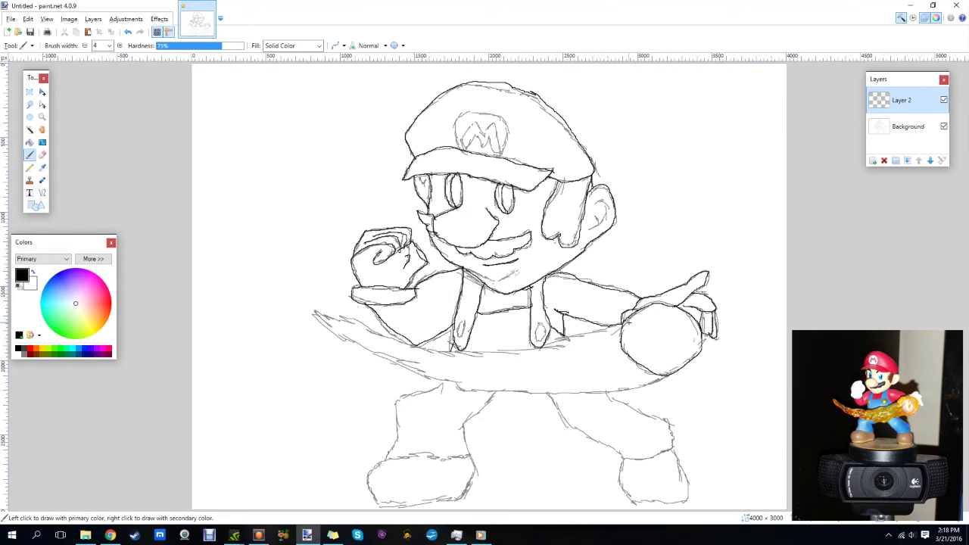
Step: Ink the upper and lower edges of the flame trail running from the fireball to its pointed tip
mouse_move(612, 326)
left_mouse_down()
mouse_move(544, 349)
mouse_move(474, 355)
mouse_move(411, 349)
mouse_move(317, 313)
mouse_move(330, 333)
mouse_move(474, 386)
mouse_move(523, 395)
mouse_move(663, 381)
left_mouse_up()
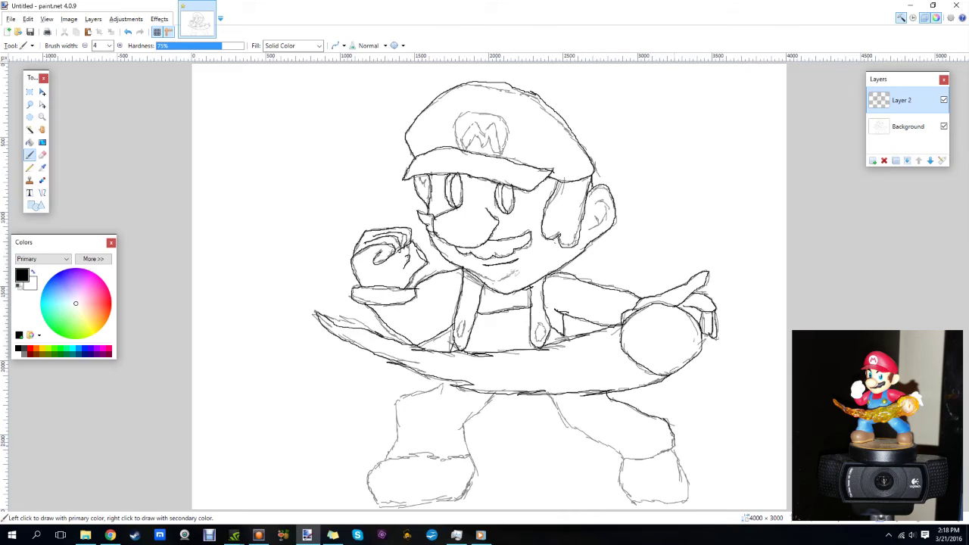
Step: Ink both legs and shoes in black, and check the line art with the Background layer temporarily hidden
mouse_move(661, 452)
left_mouse_down()
mouse_move(624, 461)
mouse_move(599, 449)
mouse_move(553, 403)
left_mouse_up()
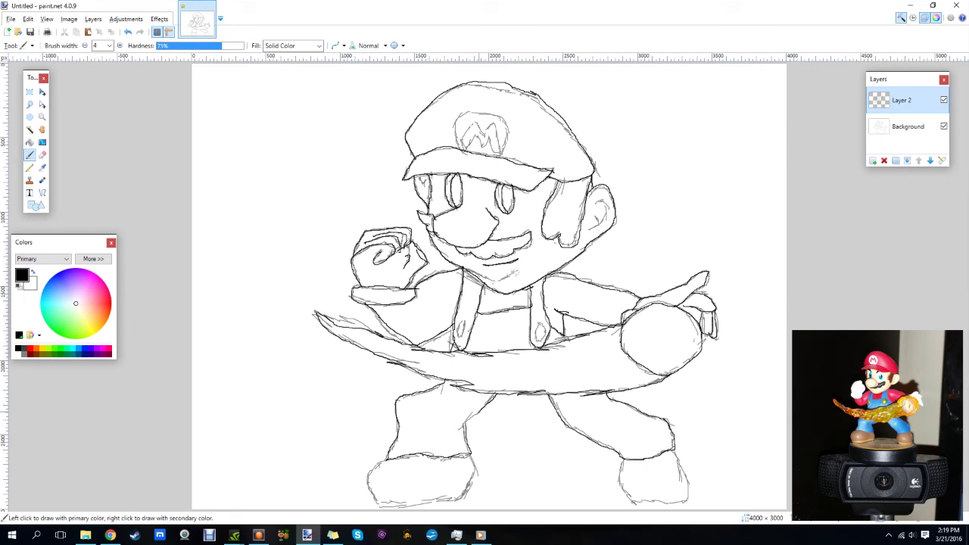
left_click_drag(464, 422, 460, 434)
mouse_move(373, 461)
left_mouse_down()
mouse_move(382, 465)
mouse_move(370, 497)
mouse_move(393, 508)
mouse_move(460, 495)
mouse_move(475, 474)
left_mouse_up()
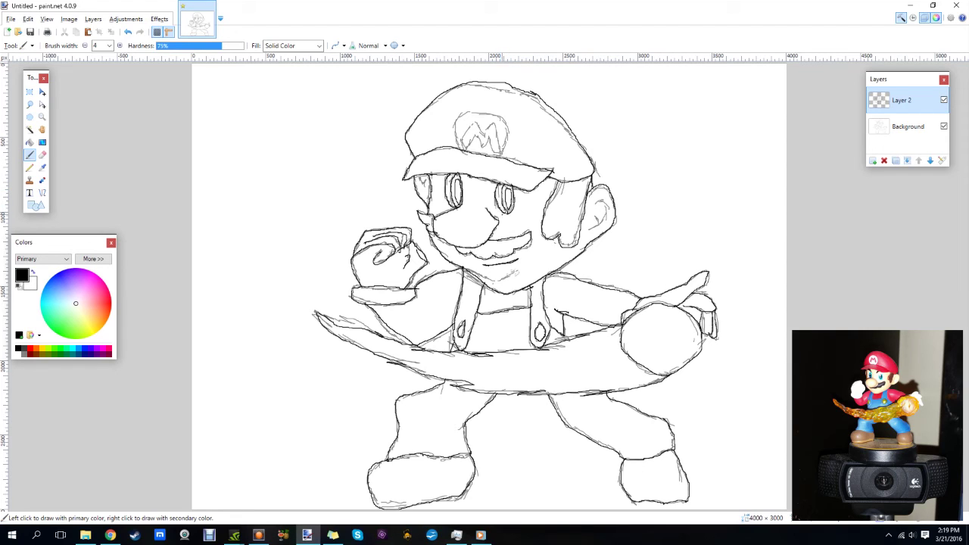
left_click(944, 127)
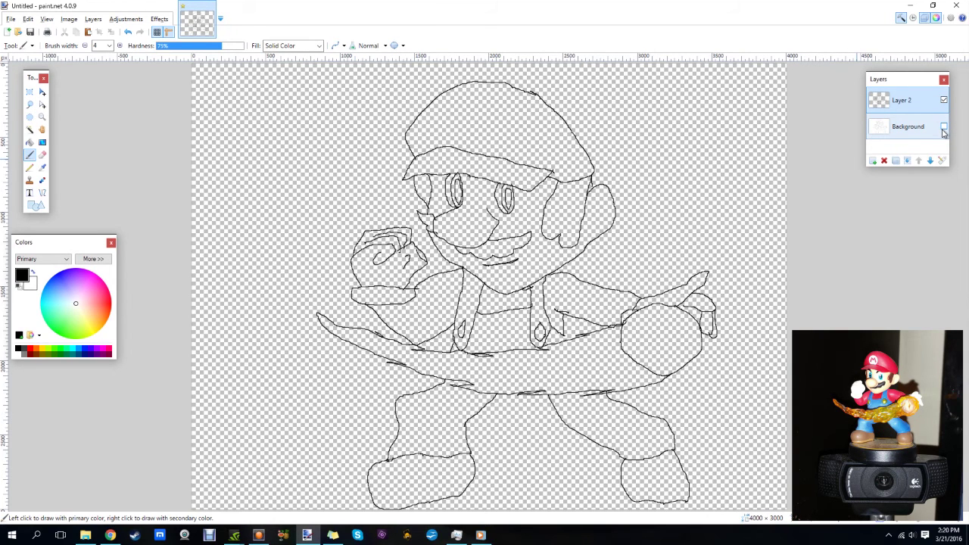
left_click(944, 127)
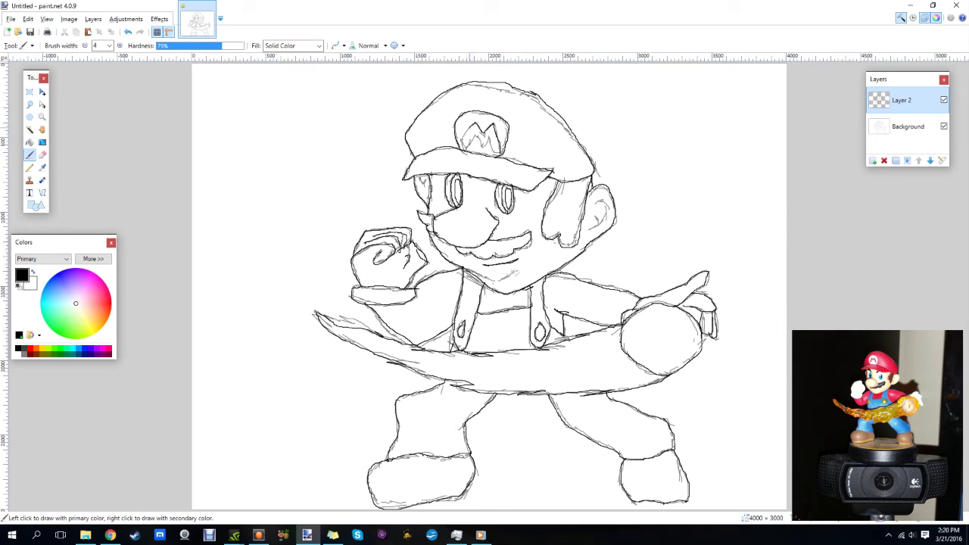
Step: Fill the cap's crown and brim with red using the Paint Bucket, leaving the emblem unfilled
left_click(30, 143)
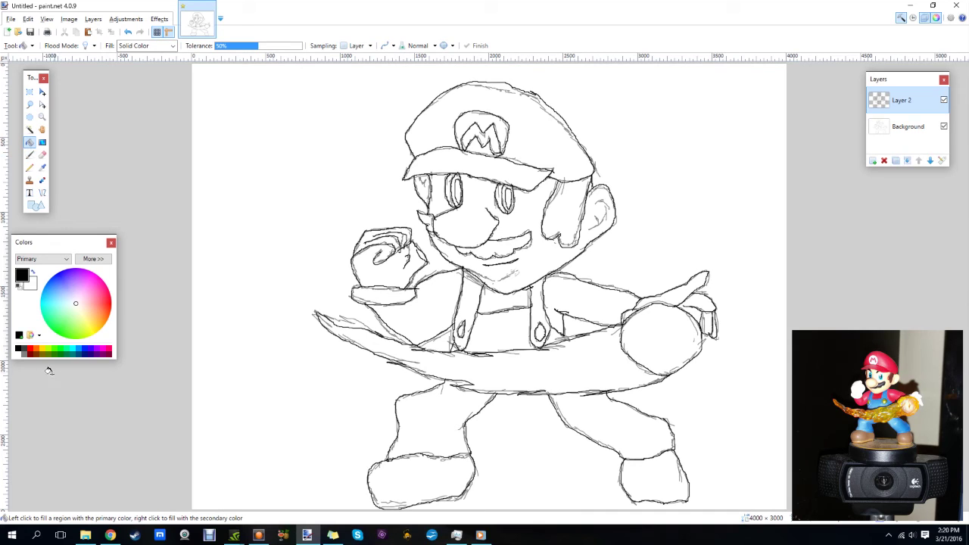
left_click(32, 350)
left_click(552, 151)
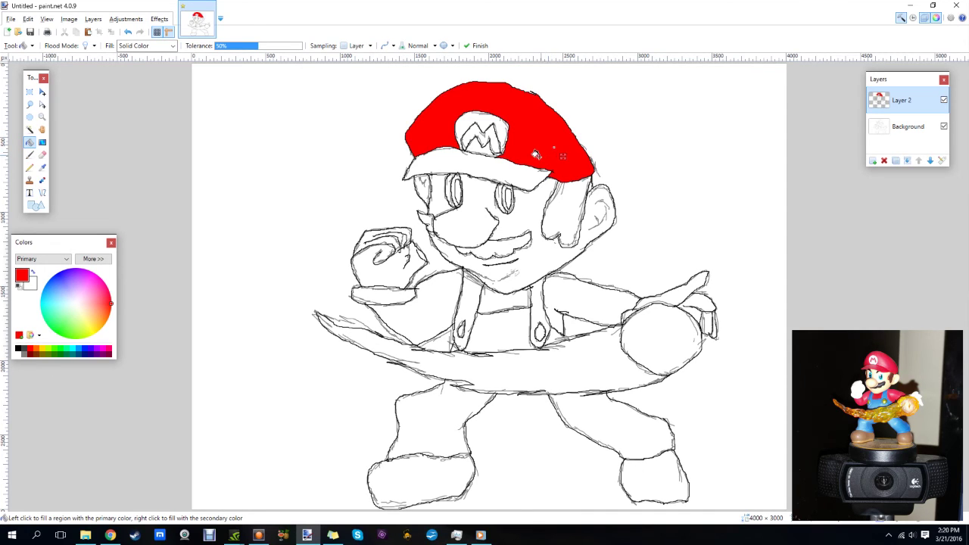
left_click(511, 174)
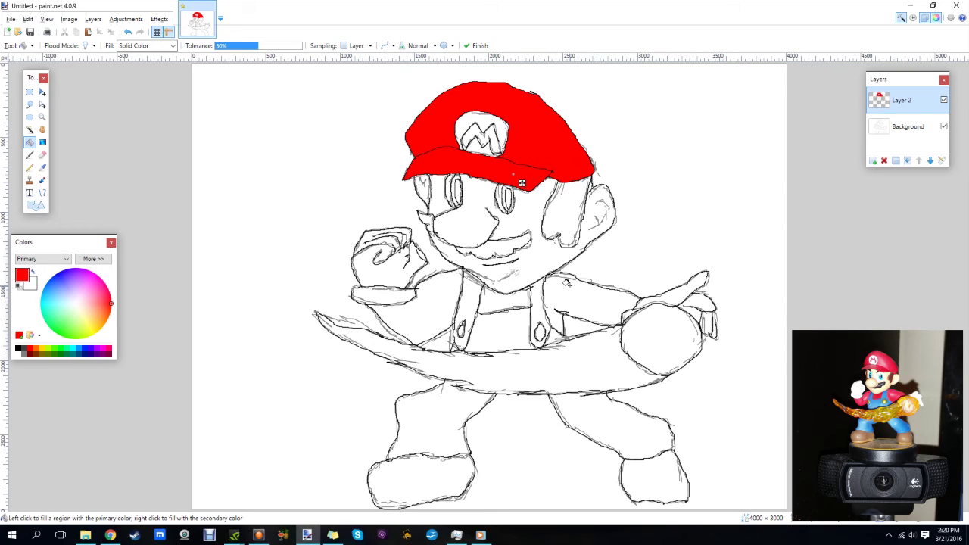
Step: Close the gap in the outstretched arm's outline in black, and fill both sleeves and the shirt's chest red
left_click(566, 288)
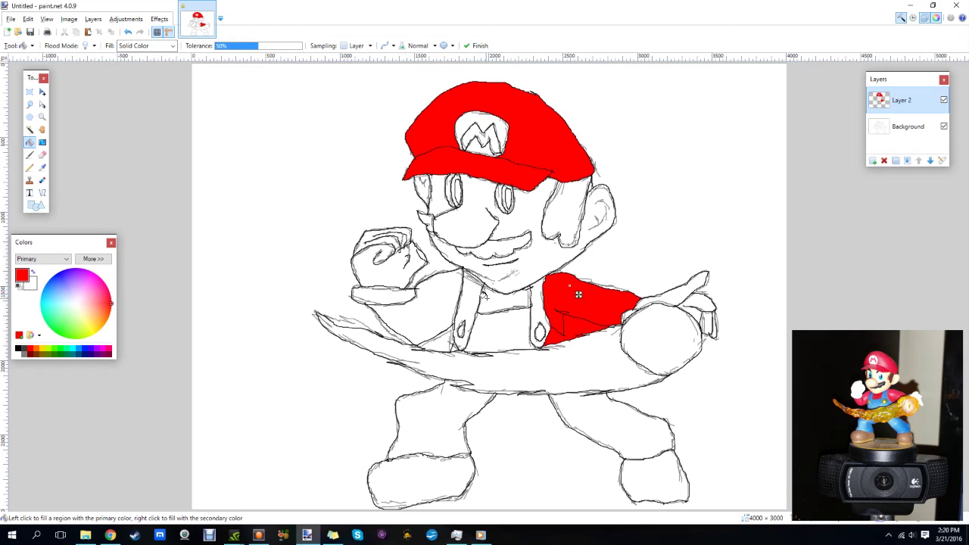
key("ctrl+z")
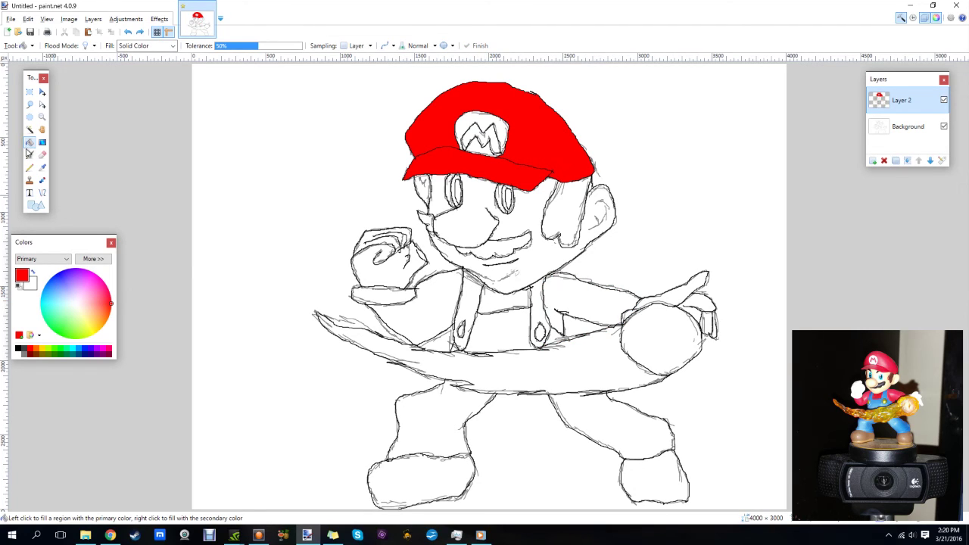
left_click(30, 155)
left_click(17, 349)
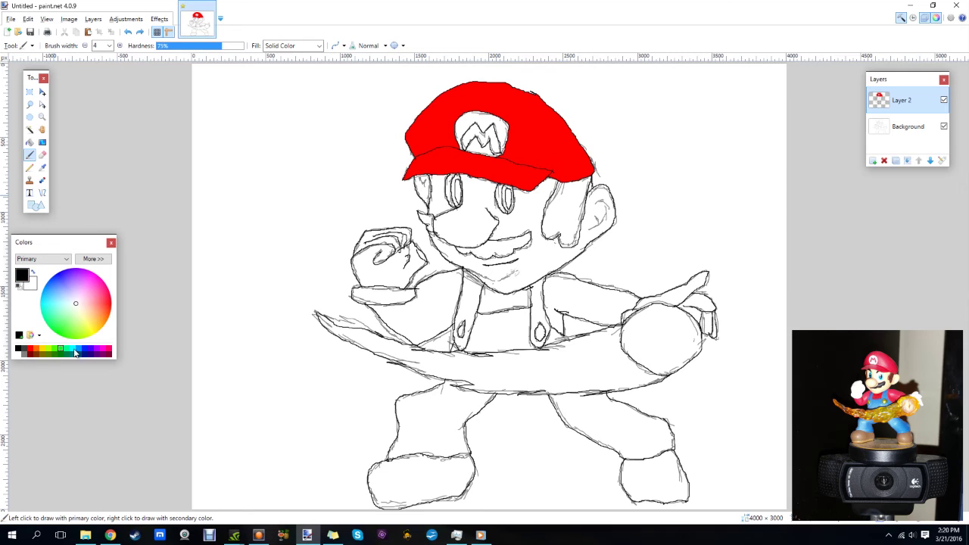
left_click(30, 143)
left_click(32, 350)
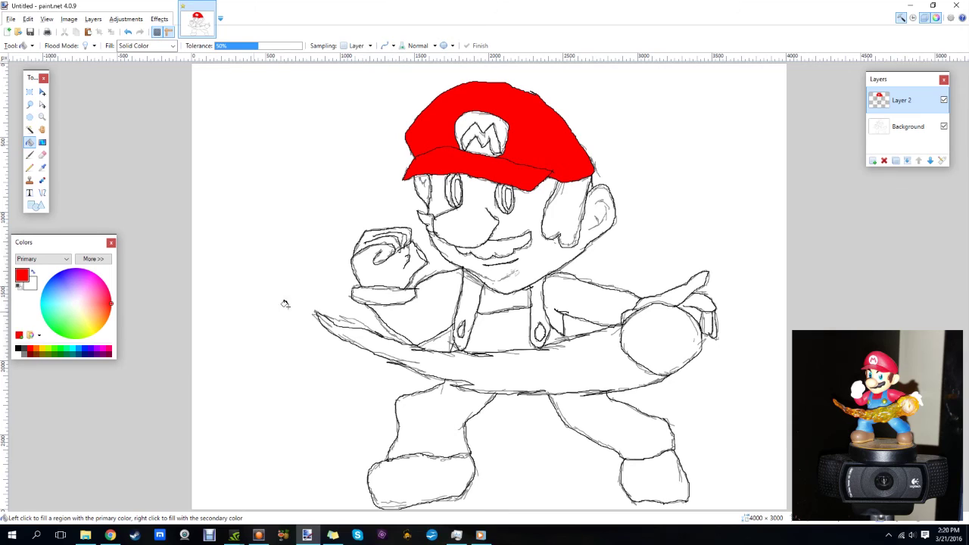
left_click(585, 300)
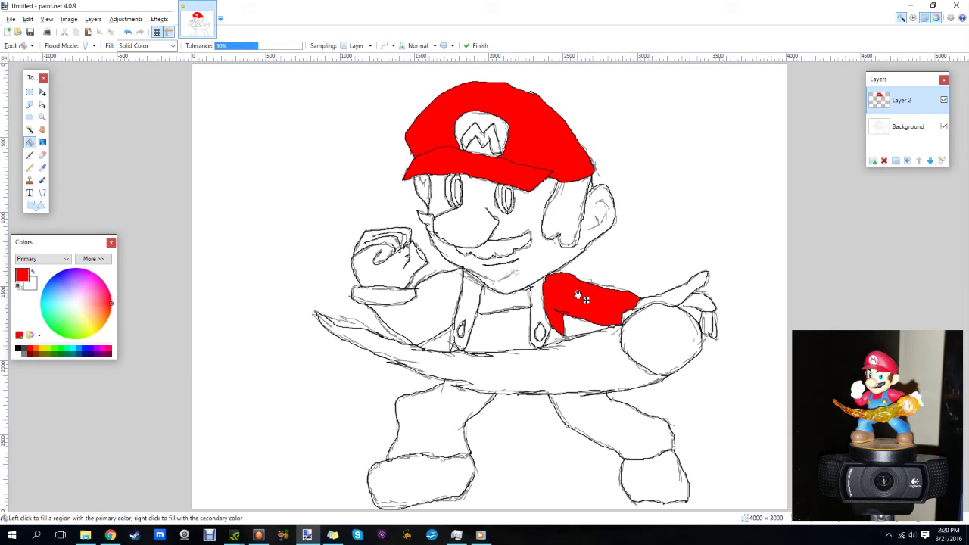
left_click(436, 311)
left_click(499, 307)
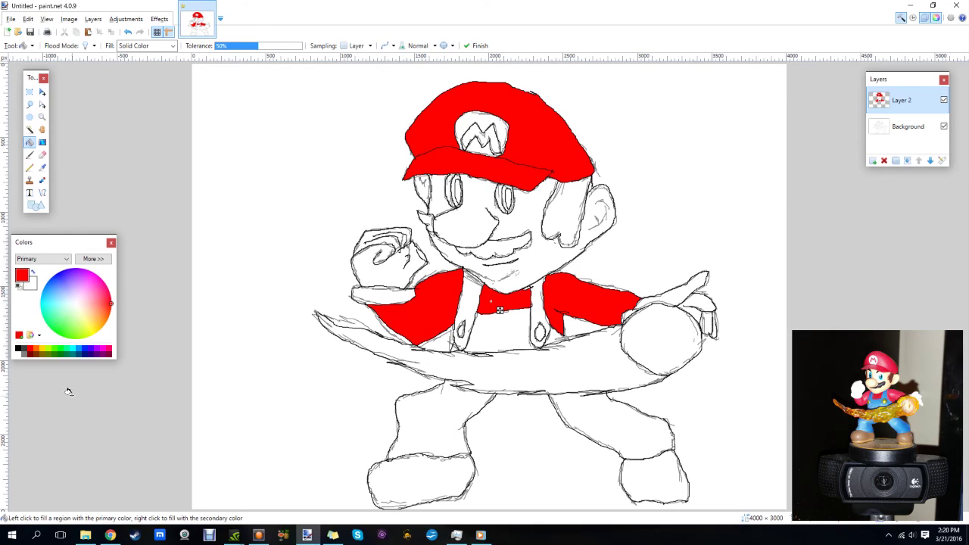
left_click(86, 349)
left_click(499, 303)
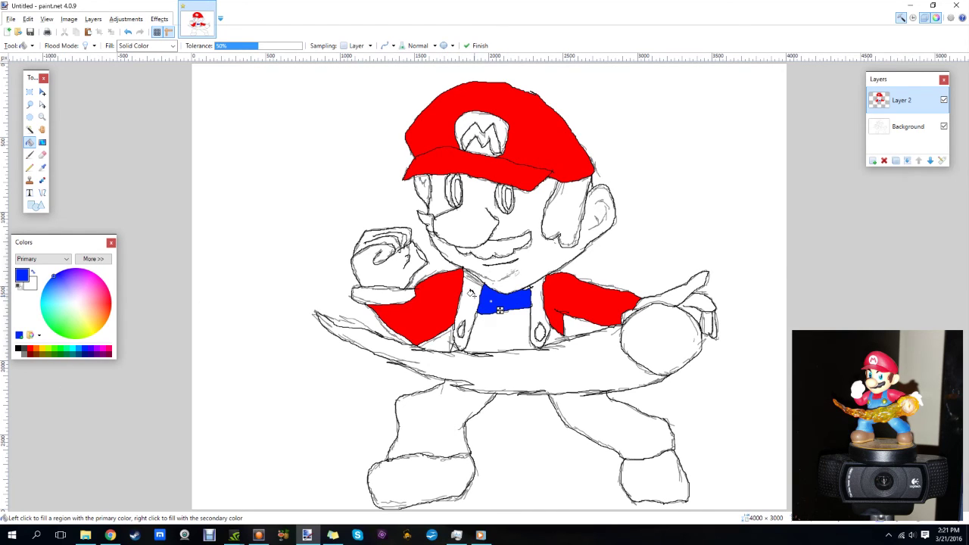
left_click(28, 351)
key("ctrl+z")
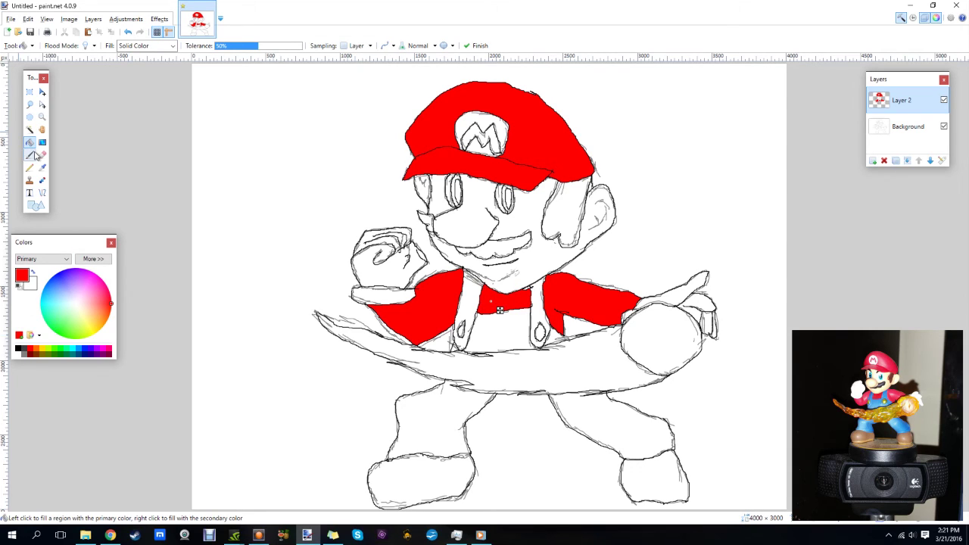
left_click(34, 155)
left_click(29, 142)
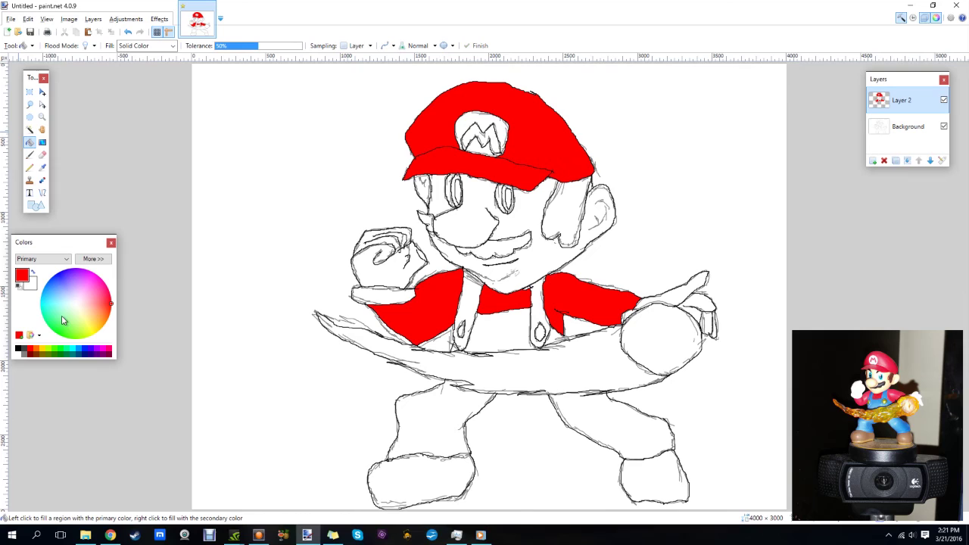
Step: Fill both overall straps and the bib between them with blue, leaving the buttons unfilled
left_click(86, 352)
left_click(470, 299)
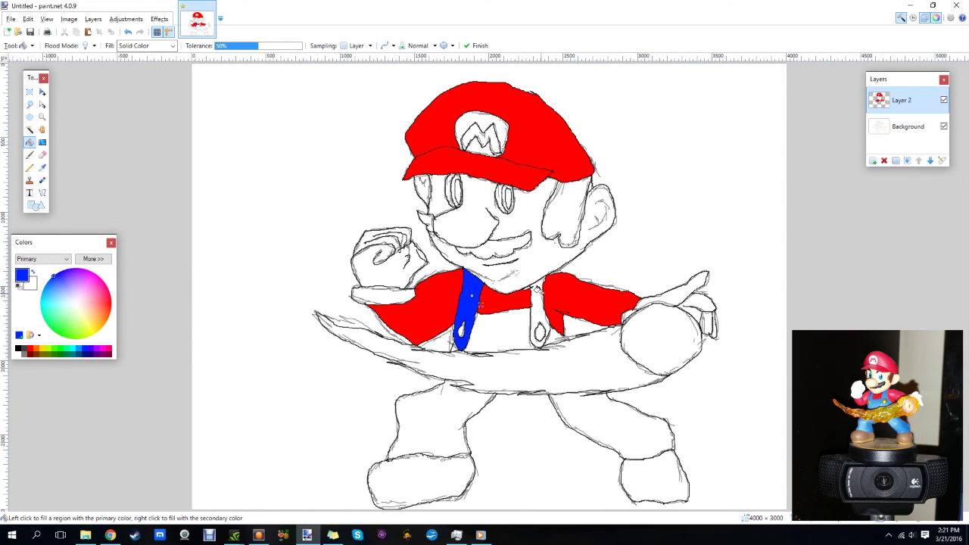
left_click(536, 290)
left_click(510, 331)
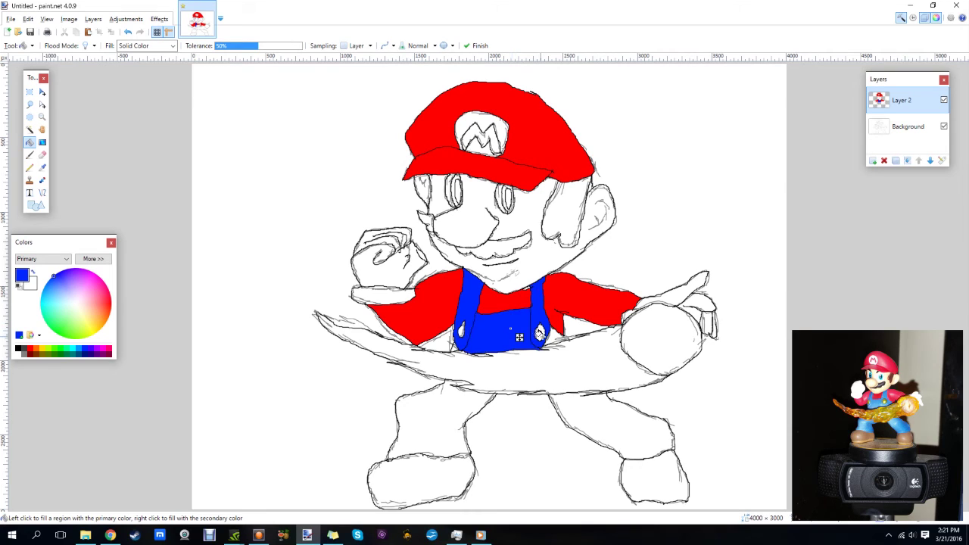
Step: Undo the blue fill that spills beneath the outstretched arm, and close the overalls' open side outline in black
left_click(557, 338)
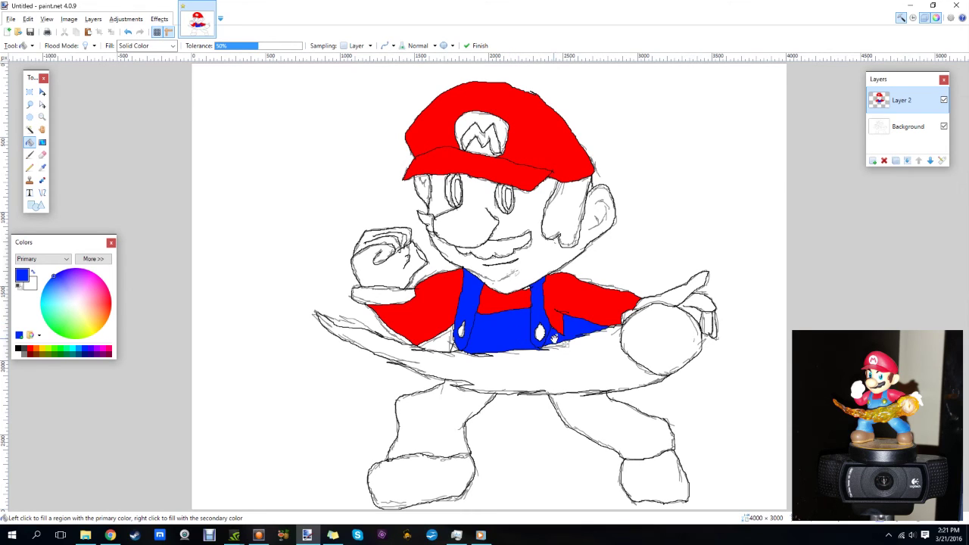
key("ctrl+z")
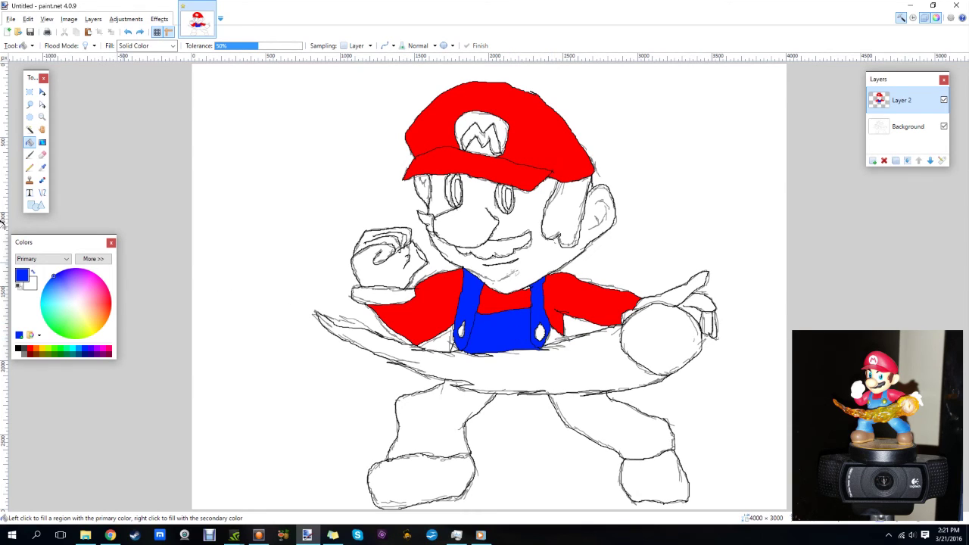
left_click(29, 155)
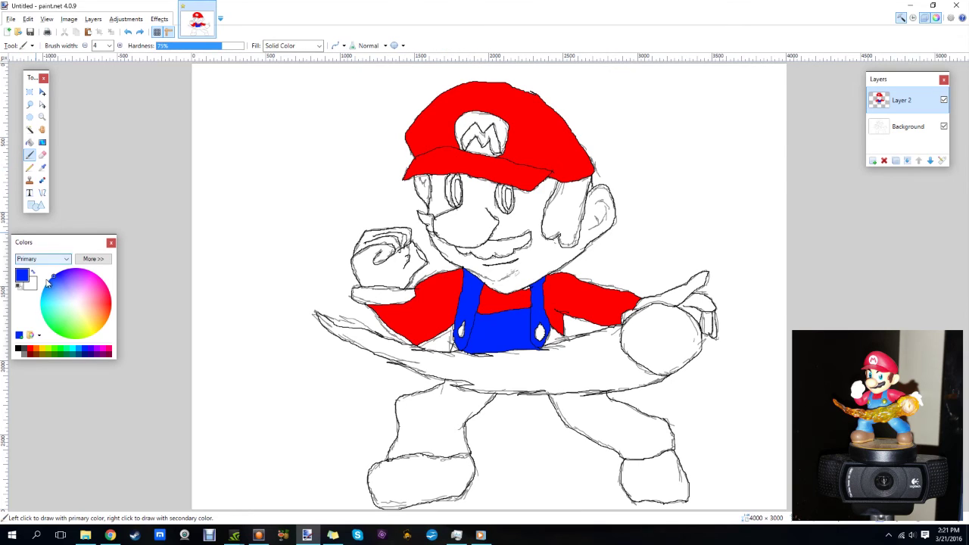
left_click(18, 348)
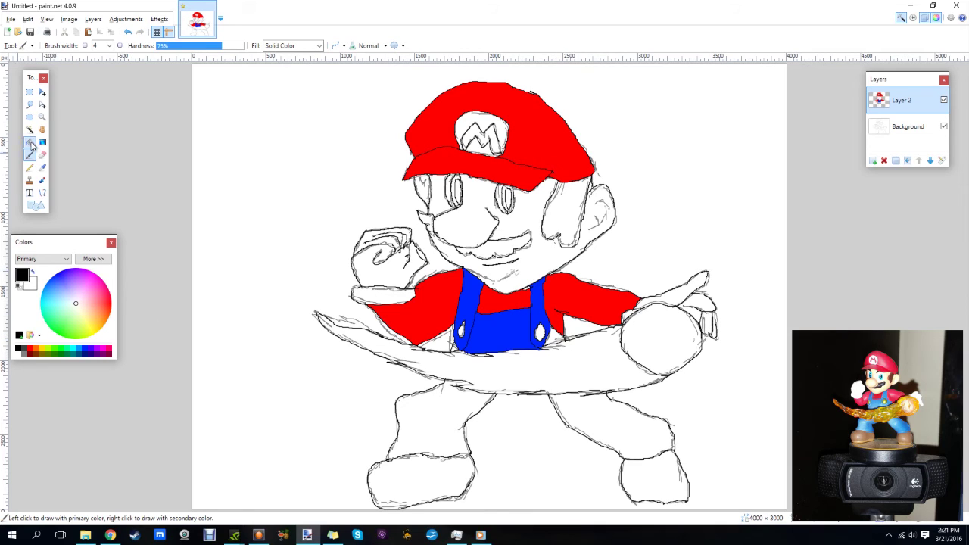
left_click(30, 144)
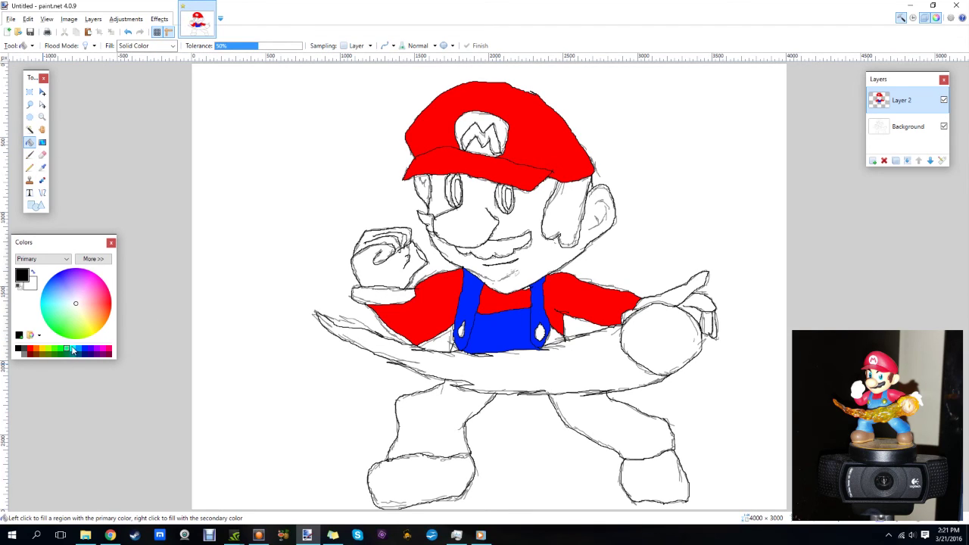
Step: Fill the remaining side slivers of the overalls and both trouser legs with blue
left_click(87, 350)
left_click(462, 355)
left_click(560, 339)
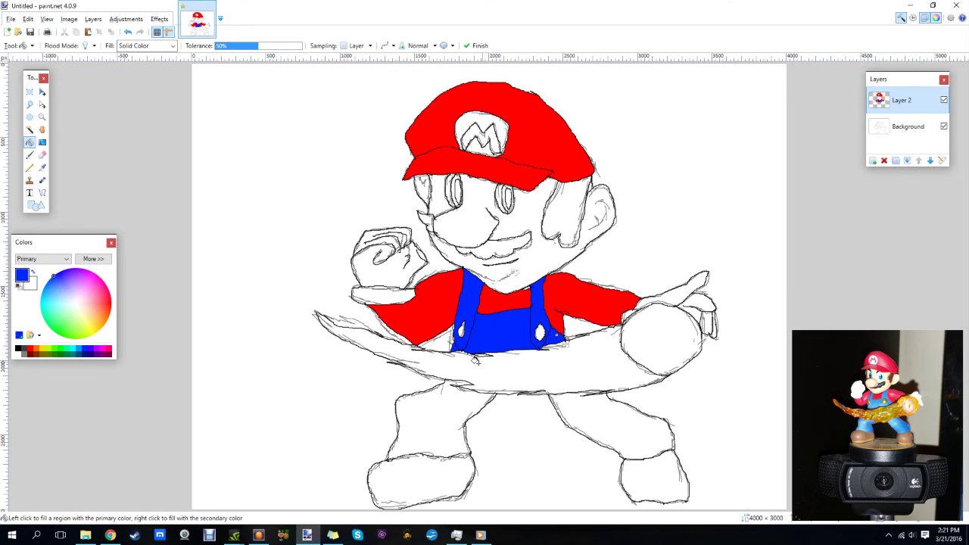
left_click(425, 414)
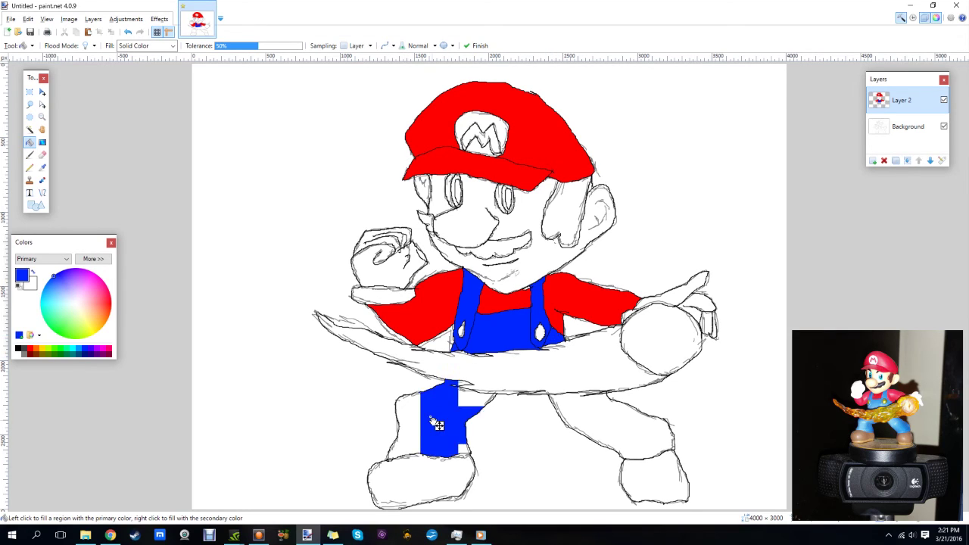
left_click(616, 427)
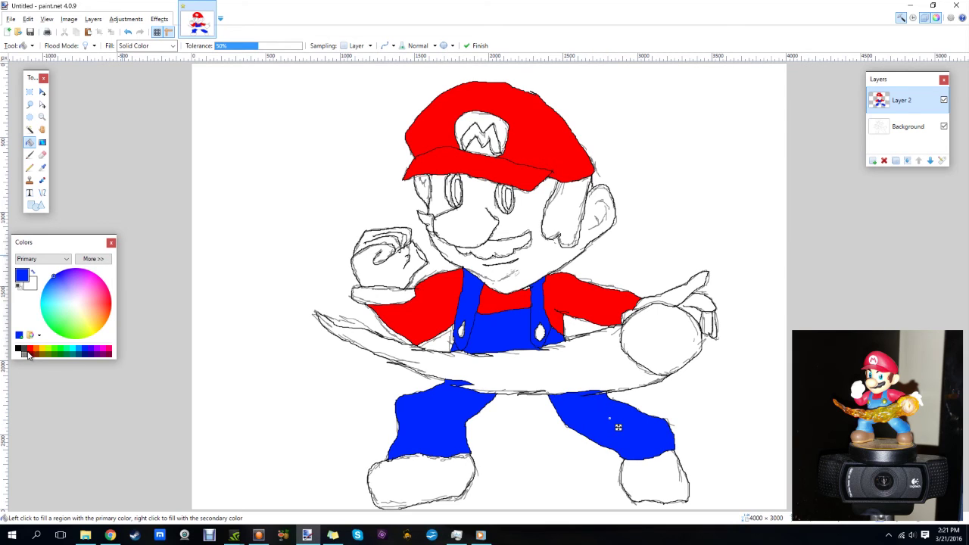
Step: Expand the color picker to show the full palette with RGB, HSV and opacity controls
left_click(66, 259)
left_click(67, 259)
left_click(93, 259)
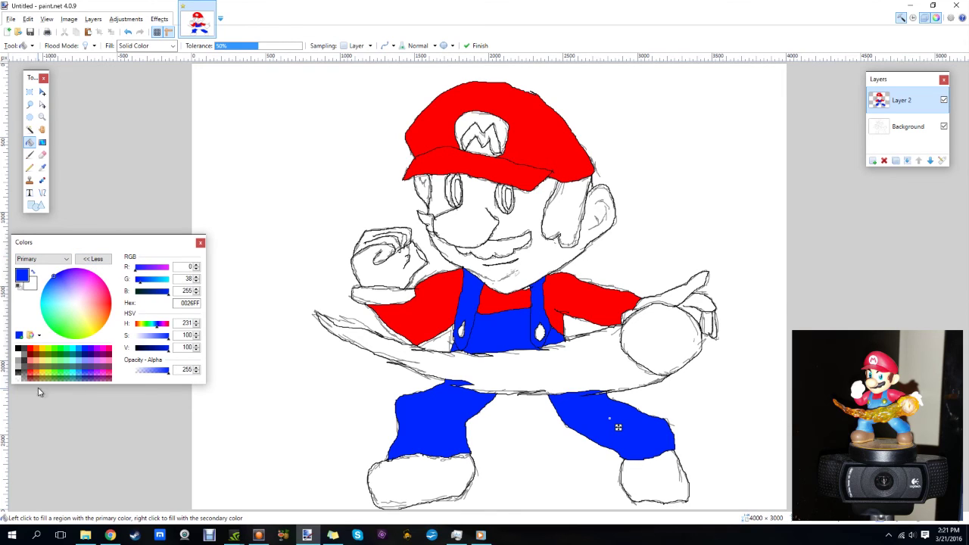
left_click(33, 357)
left_click(619, 427)
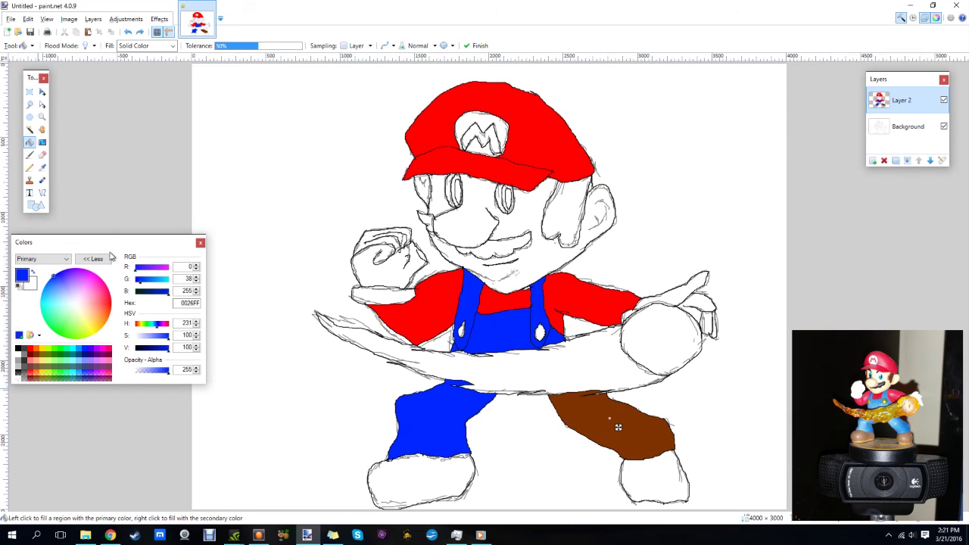
key("ctrl+z")
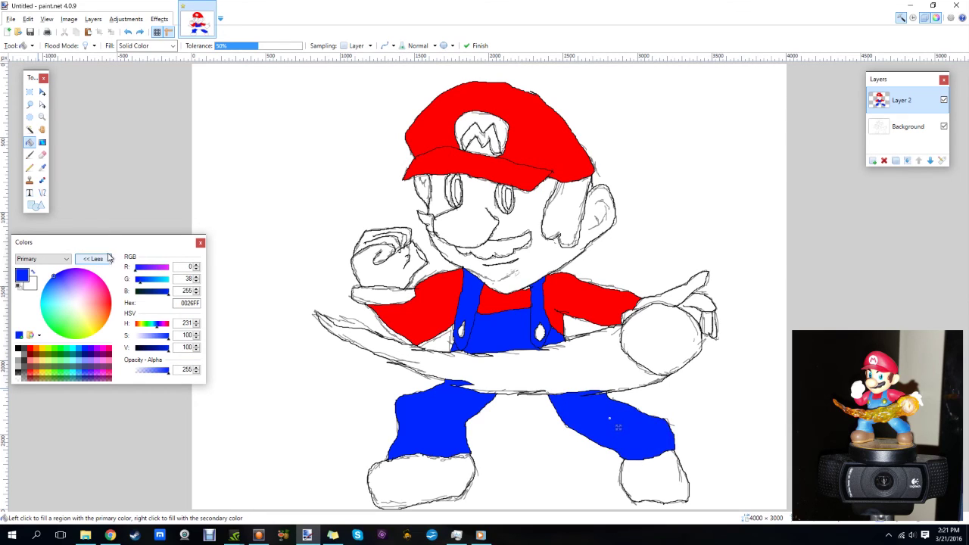
left_click(31, 155)
left_click(30, 145)
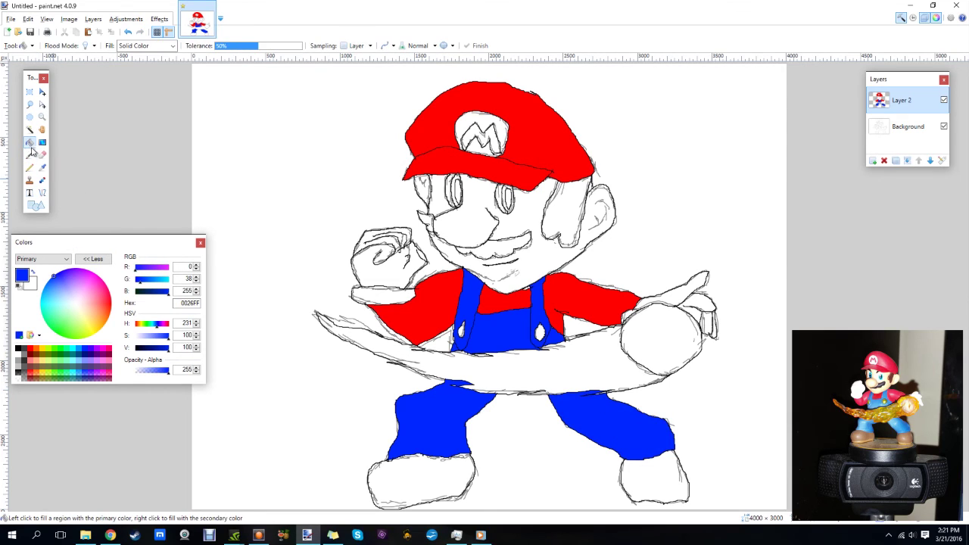
Step: Fill both shoes with dark brown 7F3300
left_click(33, 357)
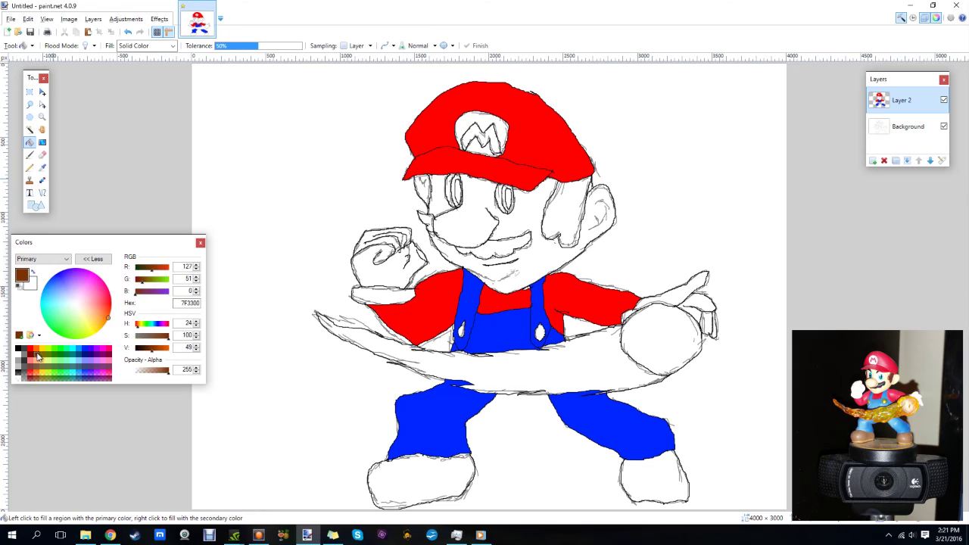
left_click(649, 479)
left_click(433, 472)
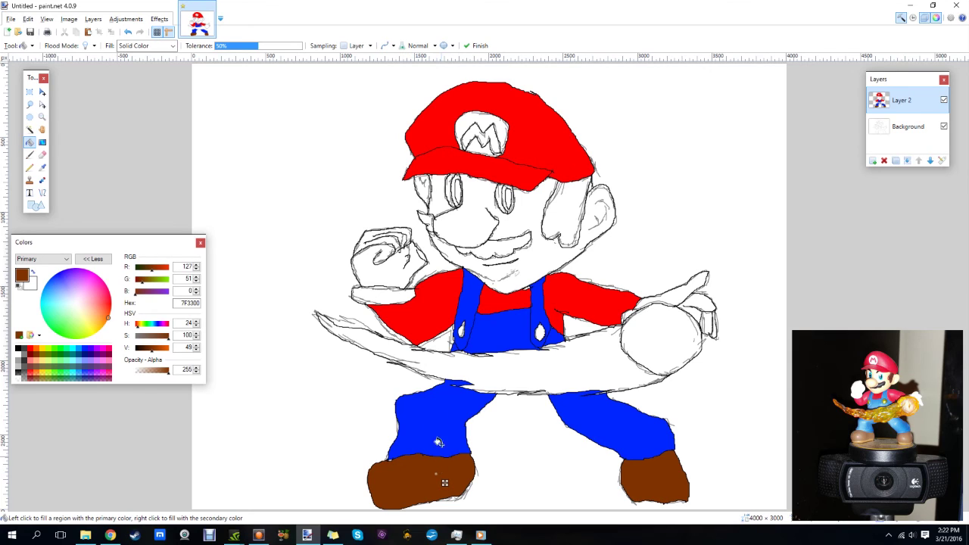
Step: Fill the sideburn with dark brown 7F3300, try black on it, and undo that color change
left_click(564, 204)
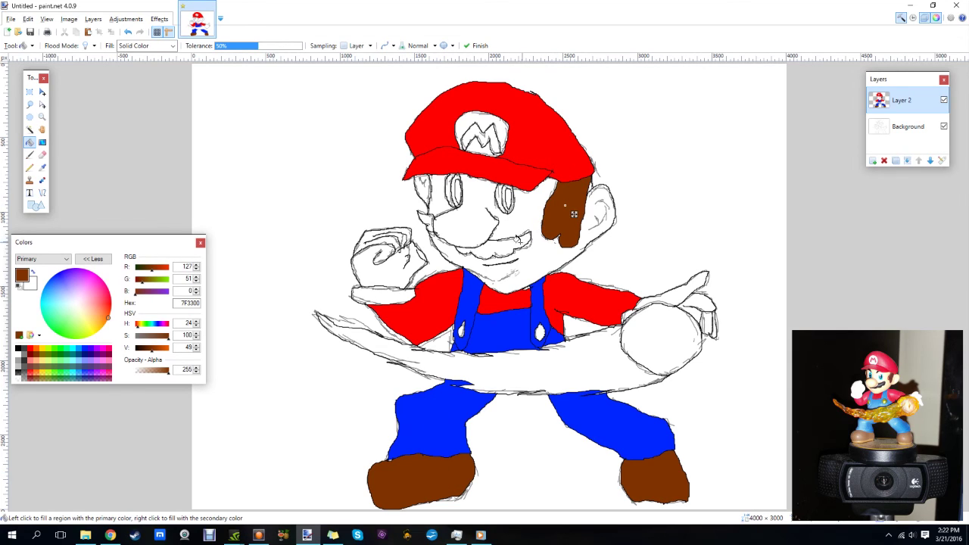
left_click(19, 335)
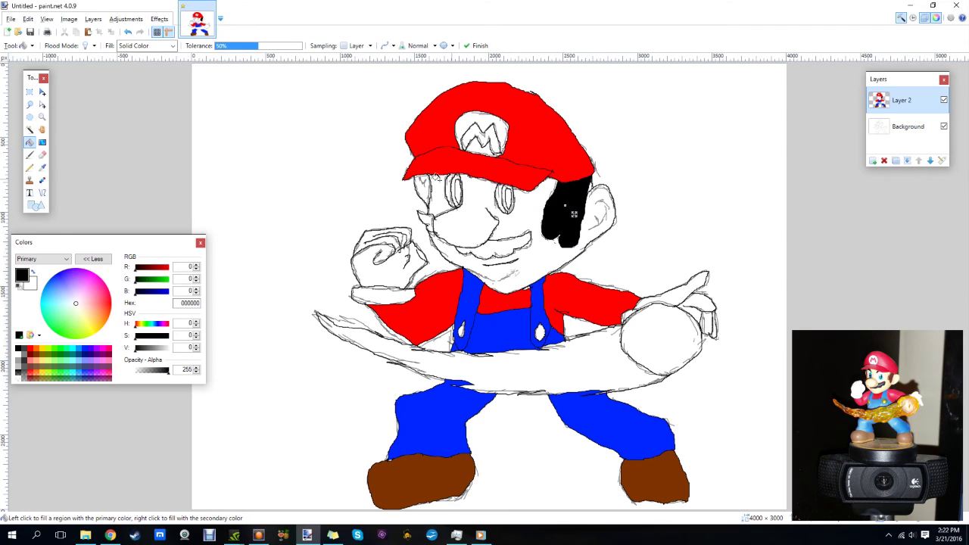
key("ctrl+z")
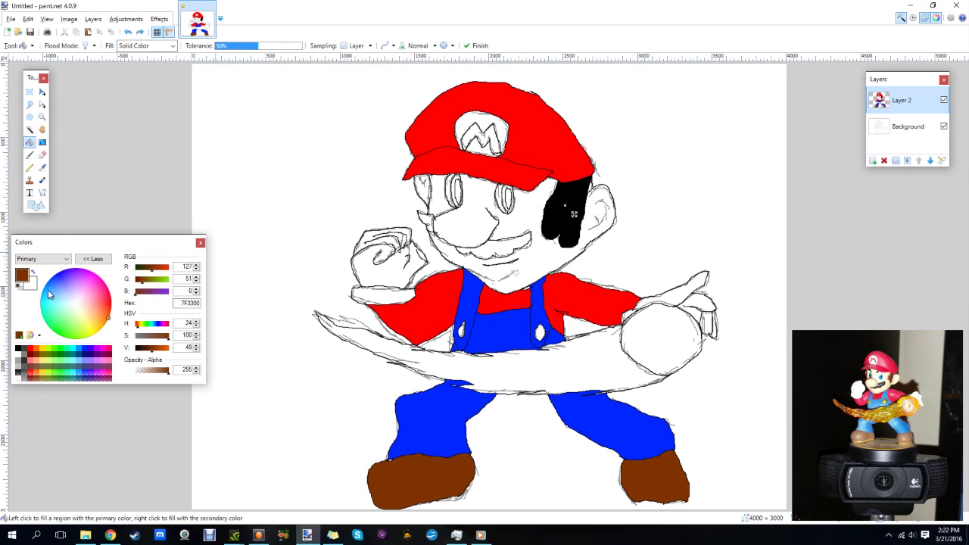
left_click(31, 143)
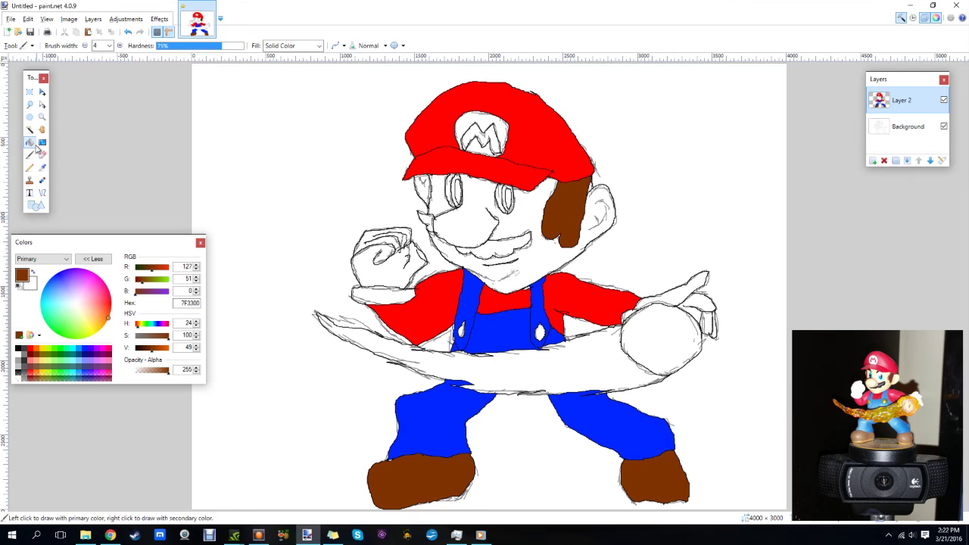
left_click(18, 349)
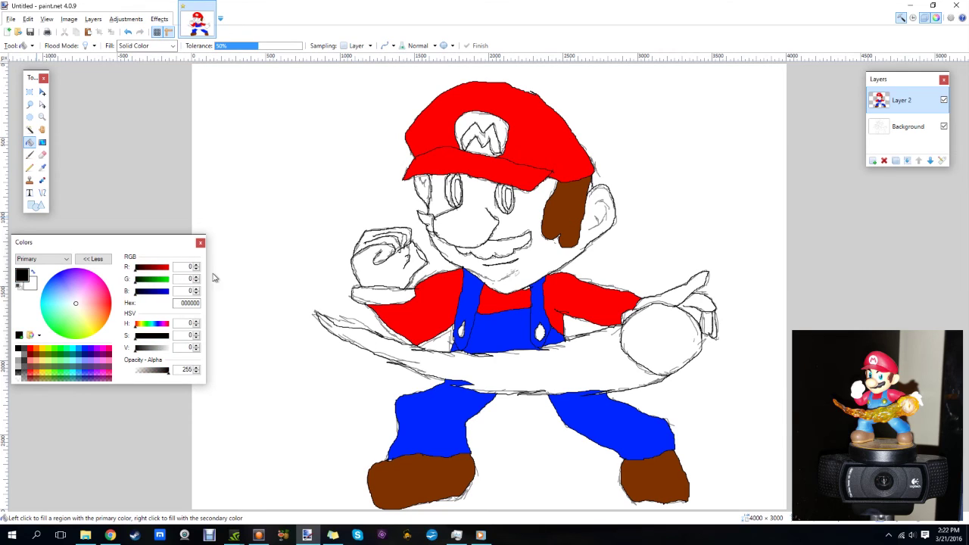
left_click(514, 255)
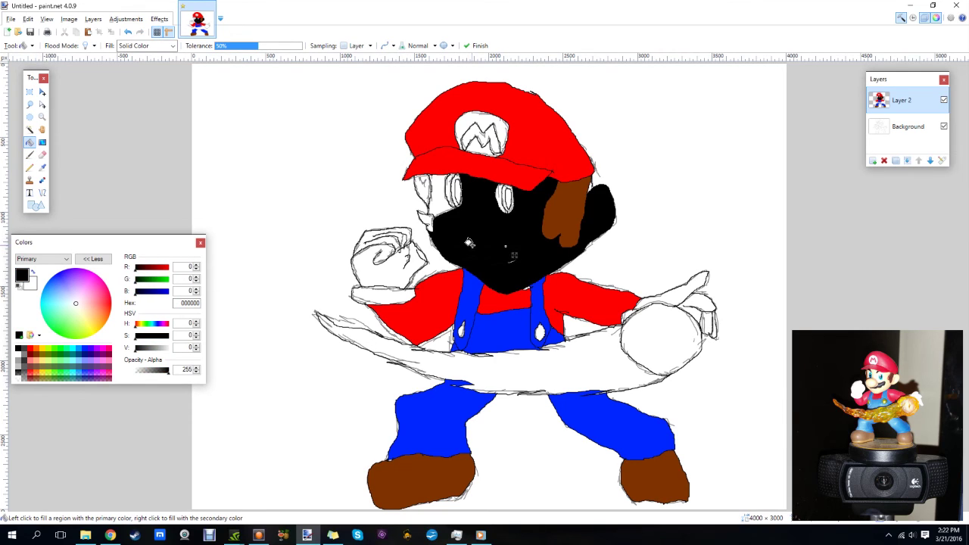
key("ctrl+z")
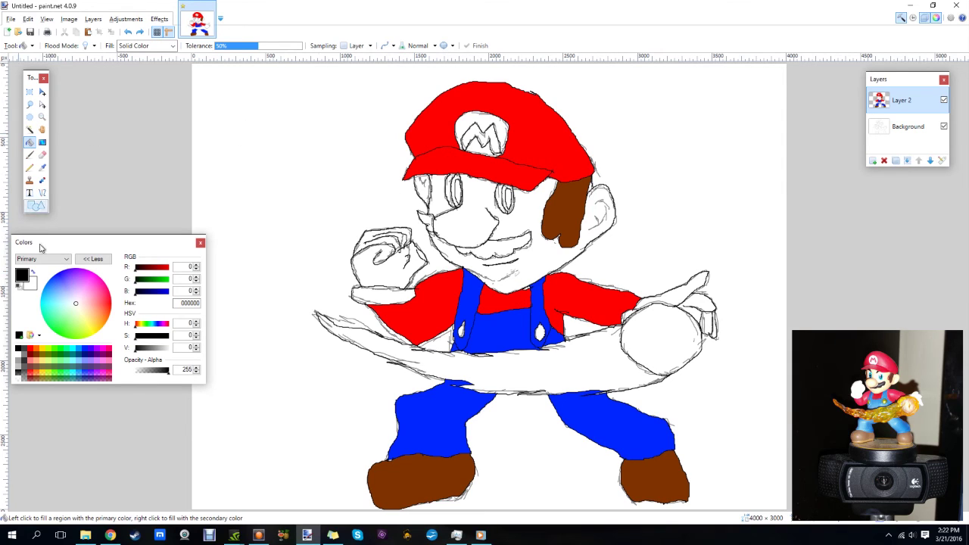
left_click(25, 351)
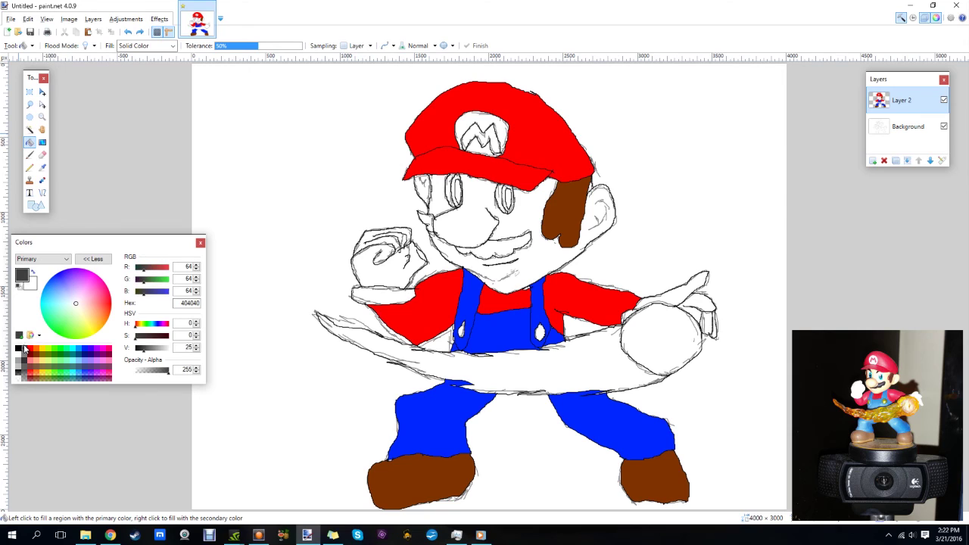
left_click(493, 254)
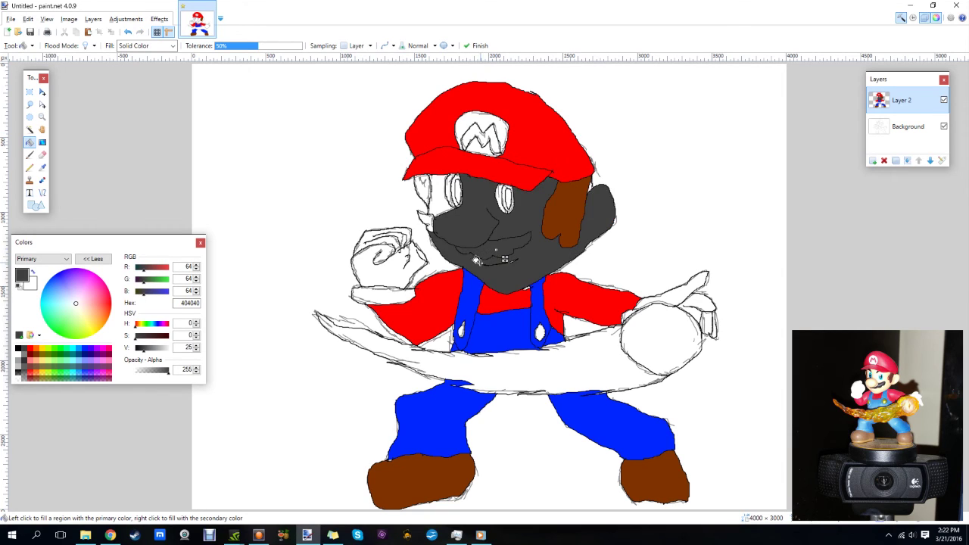
key("ctrl+z")
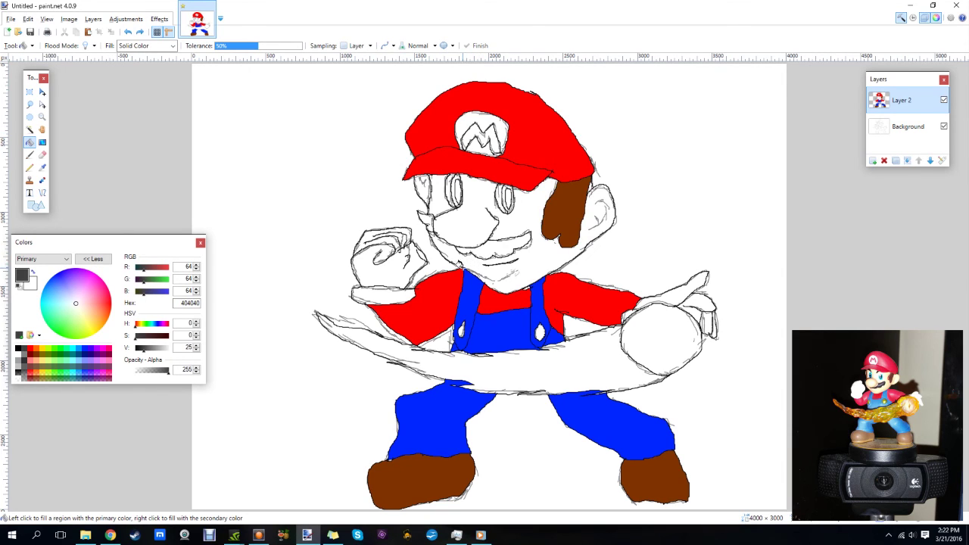
left_click(500, 260)
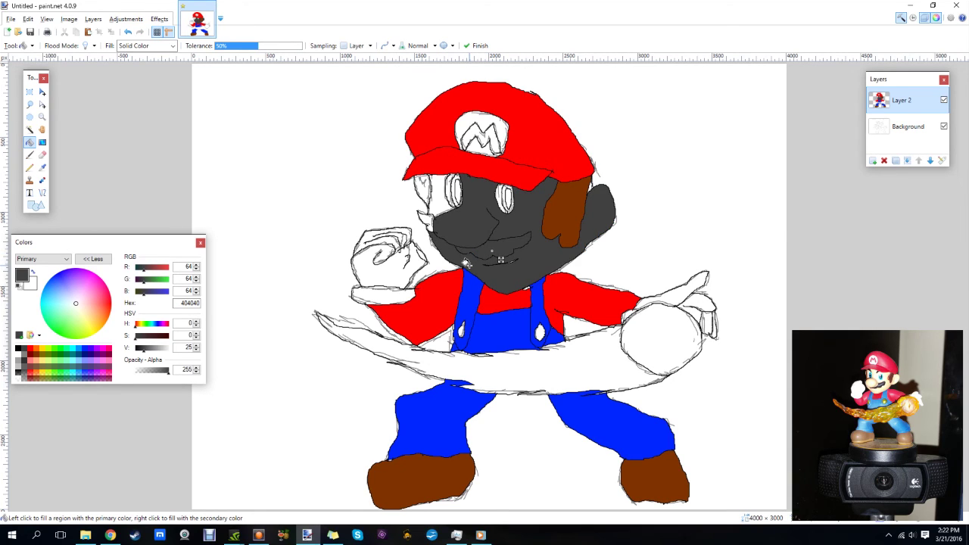
key("ctrl+z")
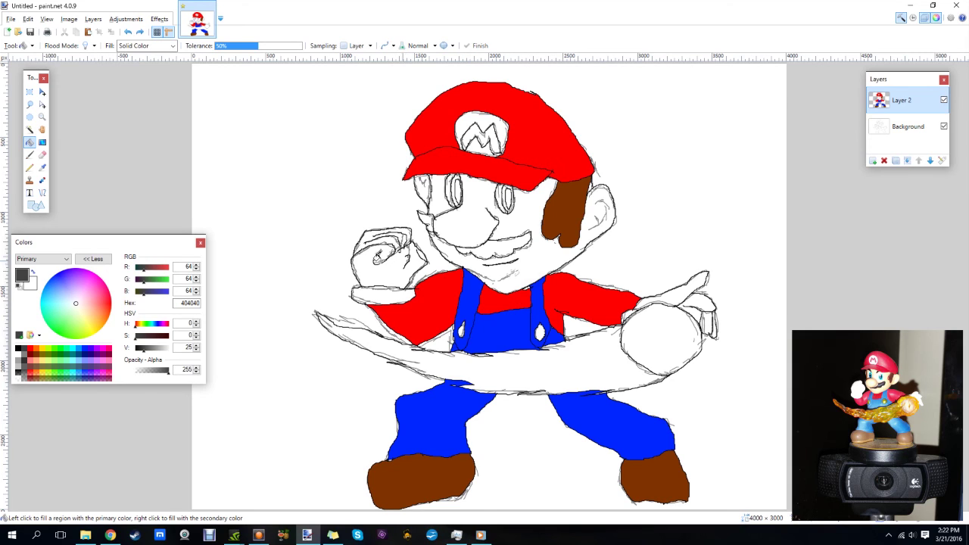
Step: Fill both visible parts of the mustache with black 000000
left_click(30, 155)
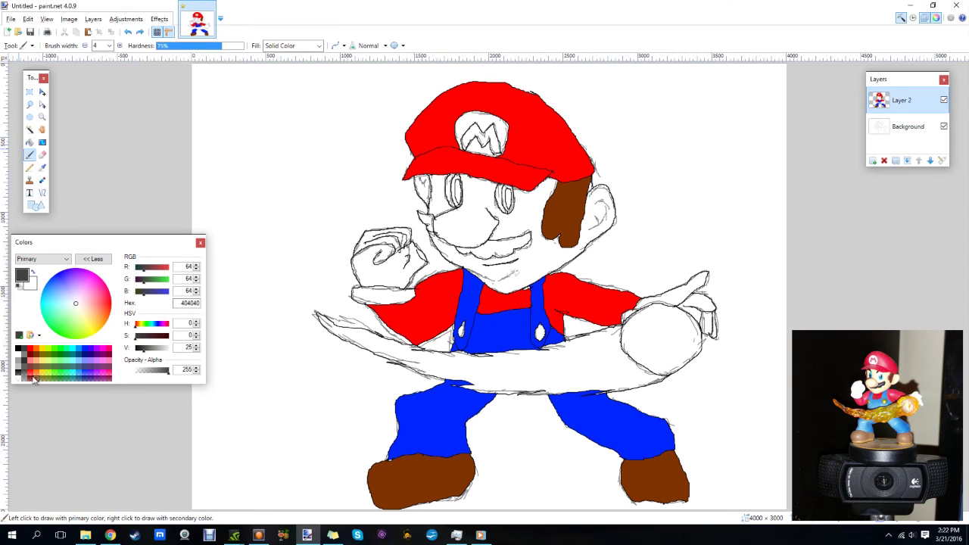
left_click(19, 348)
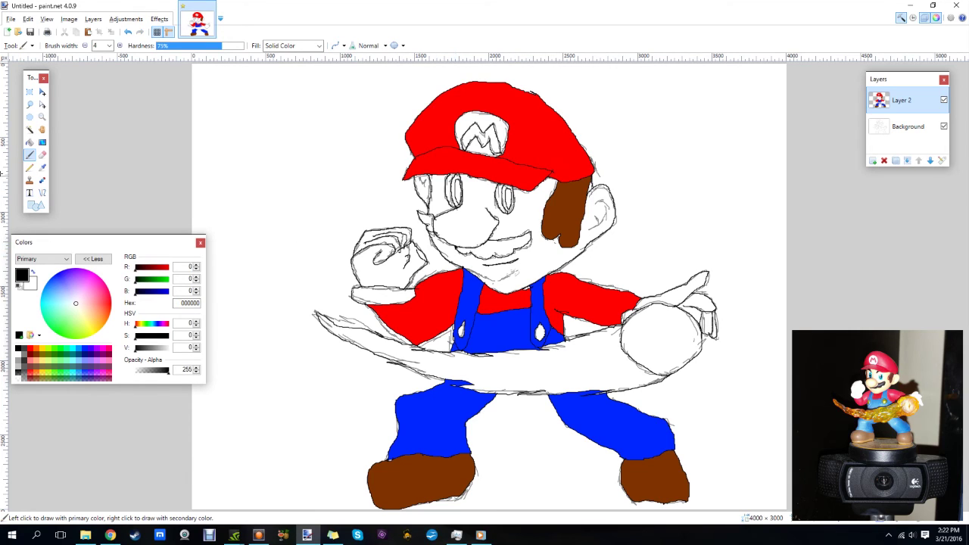
left_click(30, 142)
left_click(512, 255)
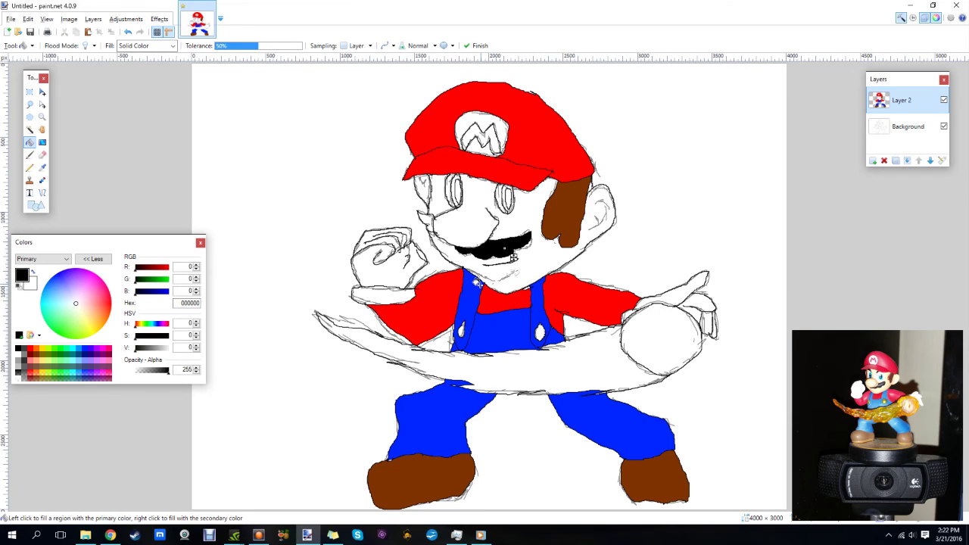
left_click(427, 220)
Step: Fill the face, nose, ear and the areas beside the far eye with skin tone FFB27F
left_click(428, 194)
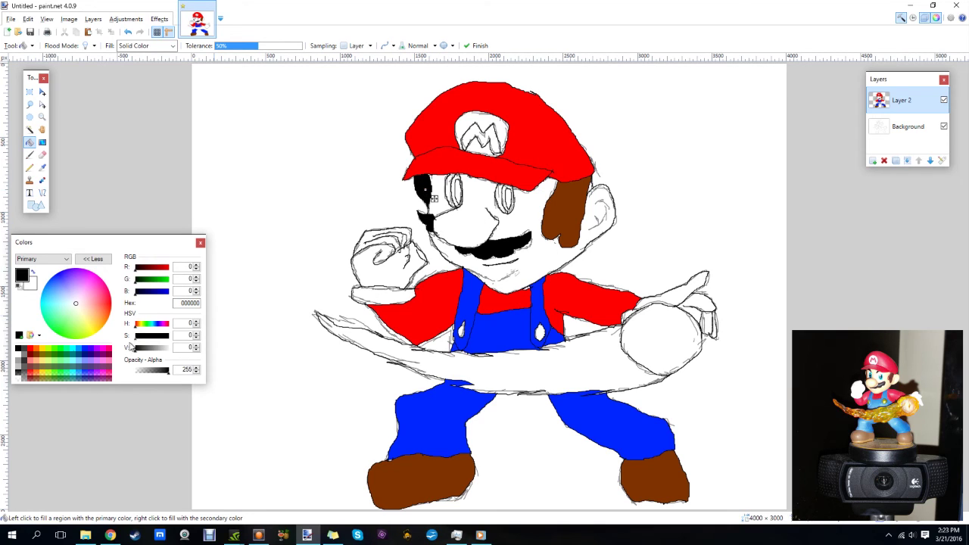
left_click(36, 361)
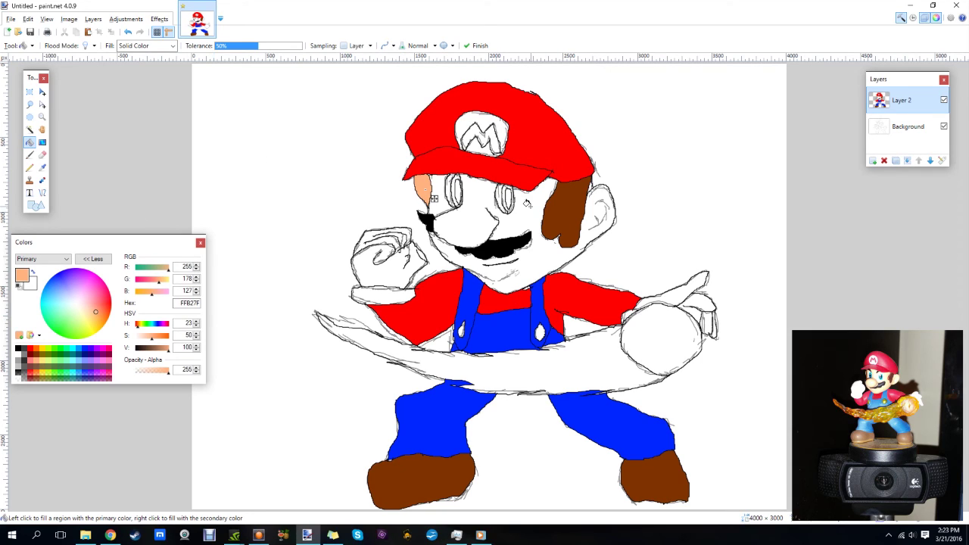
left_click(527, 213)
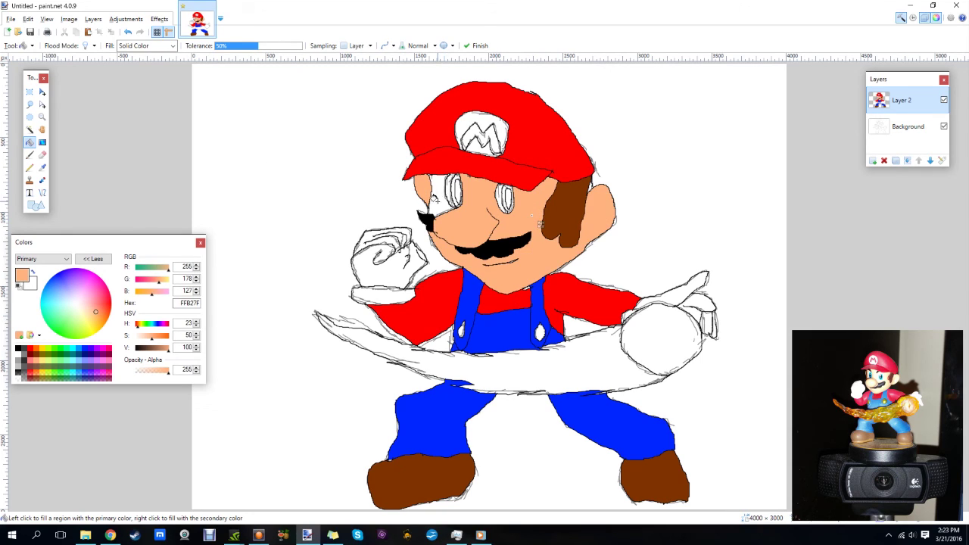
left_click(435, 217)
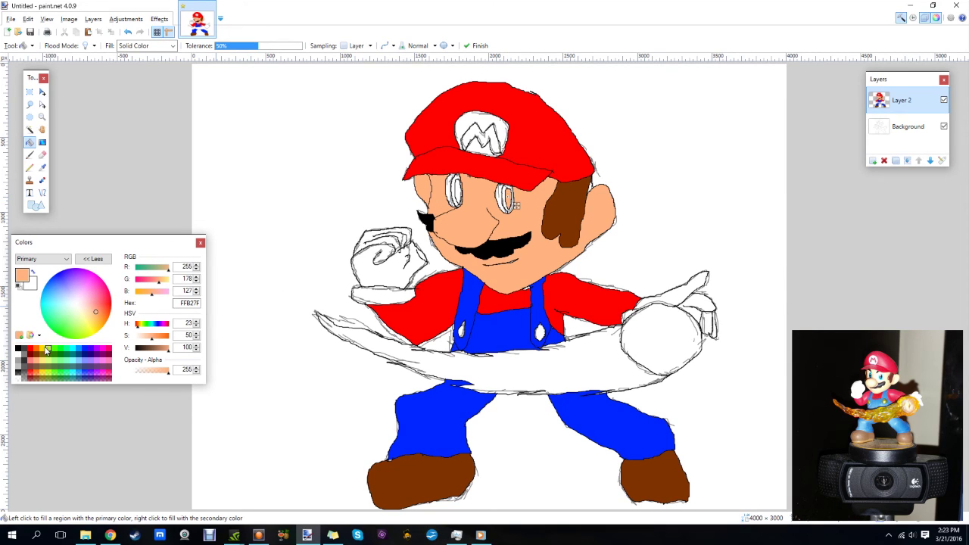
Step: Fill both pupils with black and the irises around them with blue 0026FF
left_click(20, 350)
left_click(508, 198)
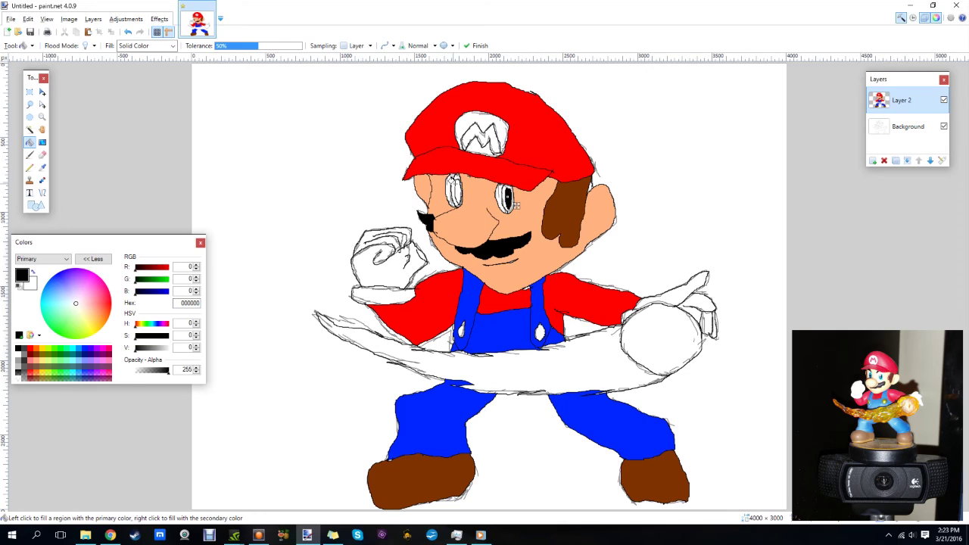
left_click(456, 190)
left_click(442, 218)
left_click(458, 198)
left_click(86, 349)
left_click(507, 195)
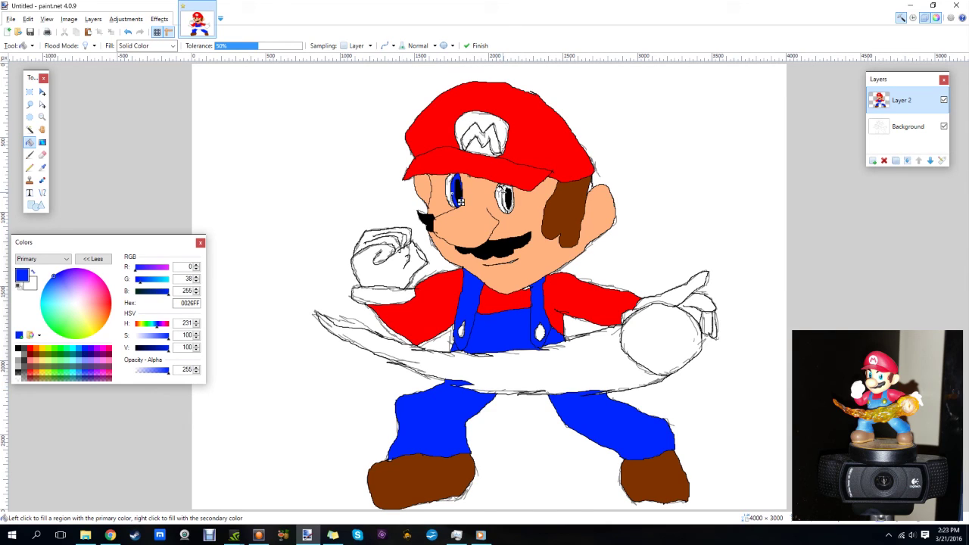
left_click(501, 195)
Step: Fill the fireball with orange FF6A00 and its curved flame trail with lighter orange FF9300
left_click(669, 342)
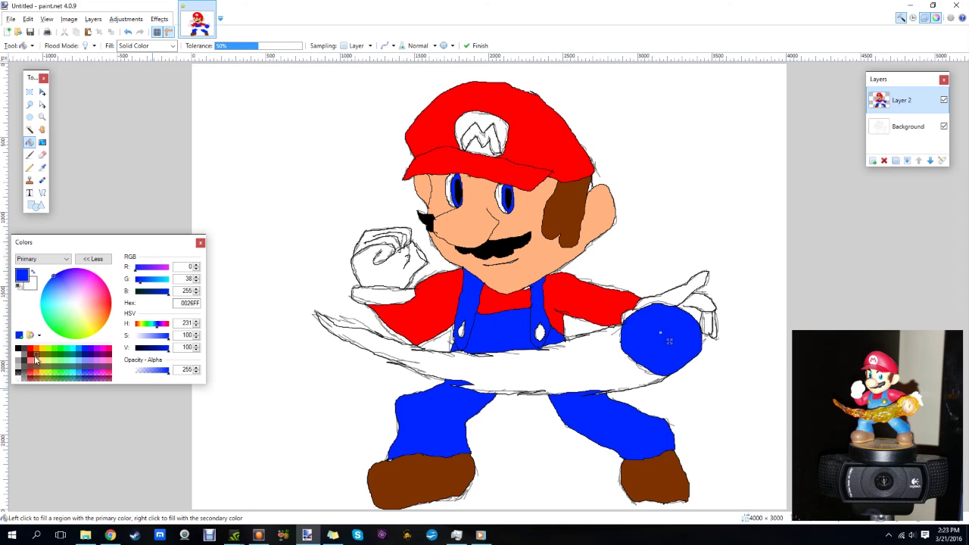
left_click(36, 350)
left_click(667, 341)
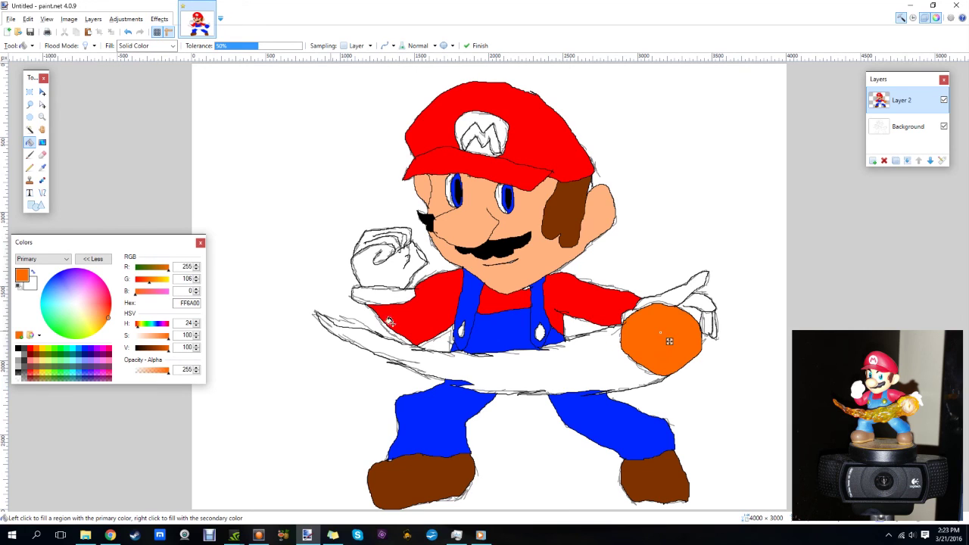
left_click(546, 367)
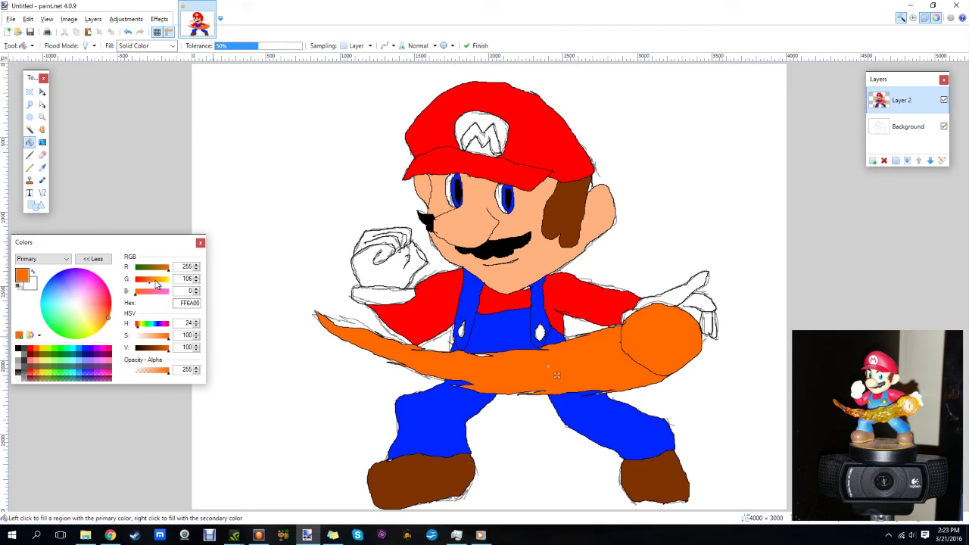
left_click_drag(156, 284, 157, 284)
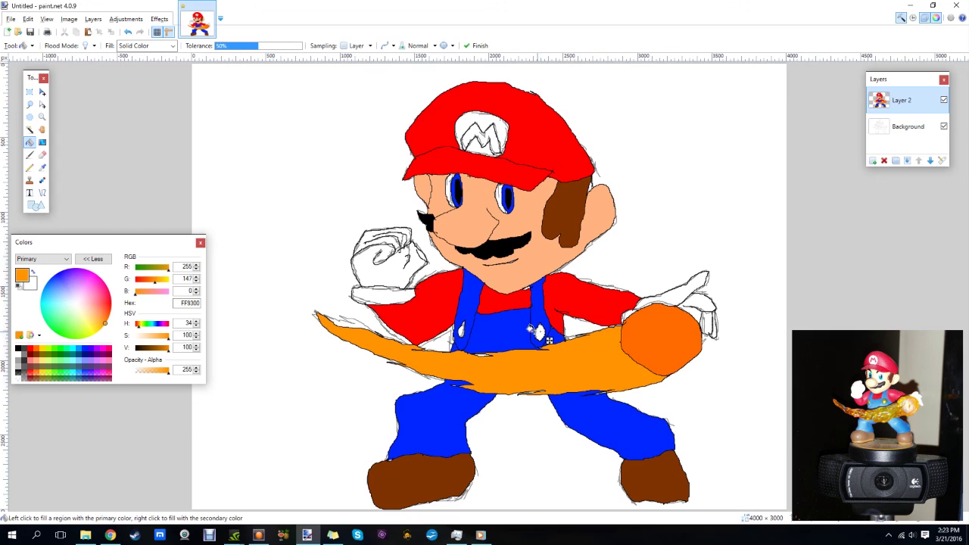
Step: Fill both overall buttons with yellow FFD800
left_click(539, 333)
left_click(44, 349)
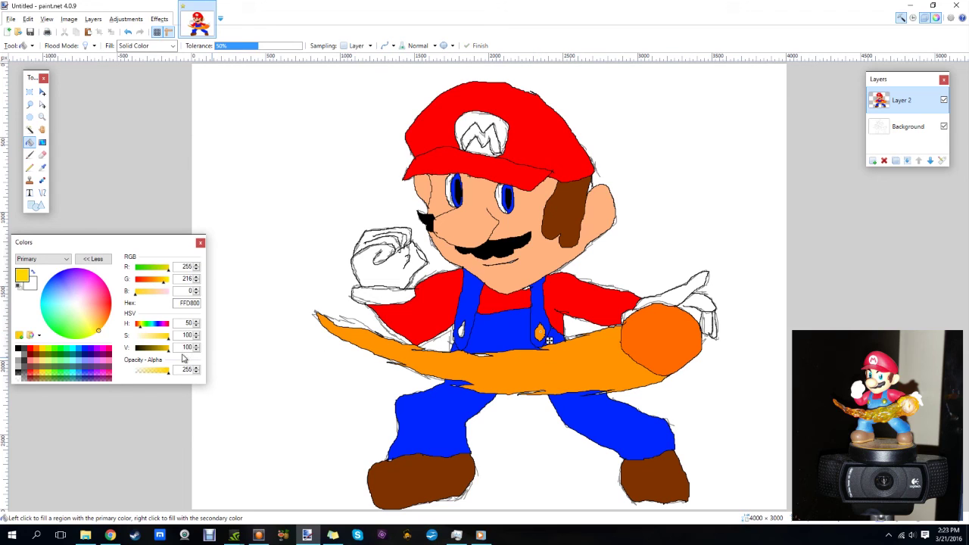
left_click(538, 333)
left_click(459, 331)
Step: Fill the letter M on the cap emblem with red FF0000
left_click(475, 138)
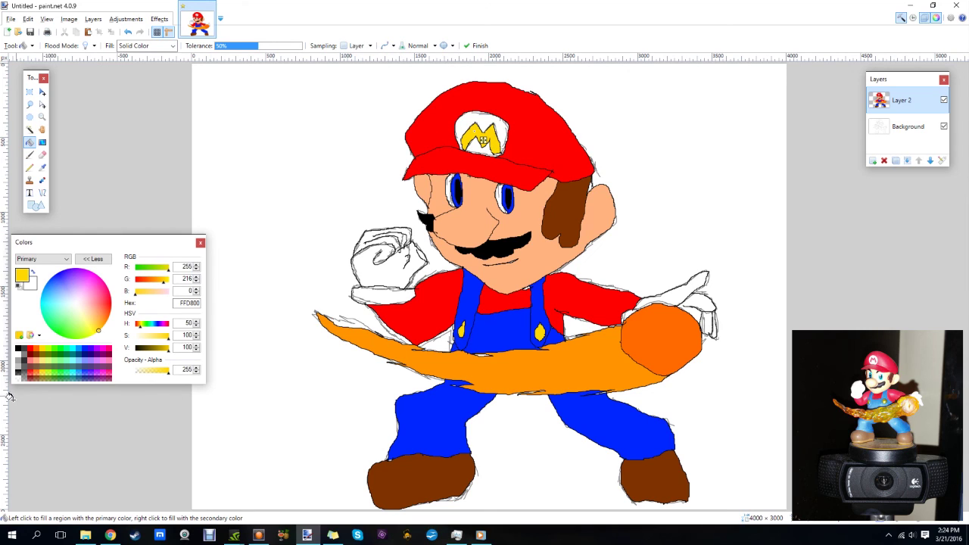
left_click(29, 349)
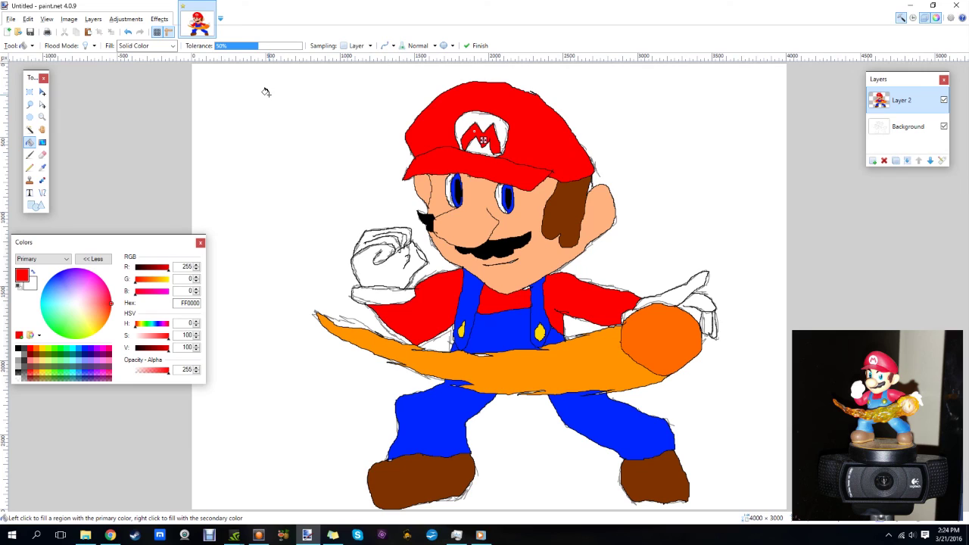
left_click(30, 153)
left_click(31, 144)
Step: Fill the empty area around the figure with white FFFFFF on Layer 2 and hide the Background layer
left_click(19, 355)
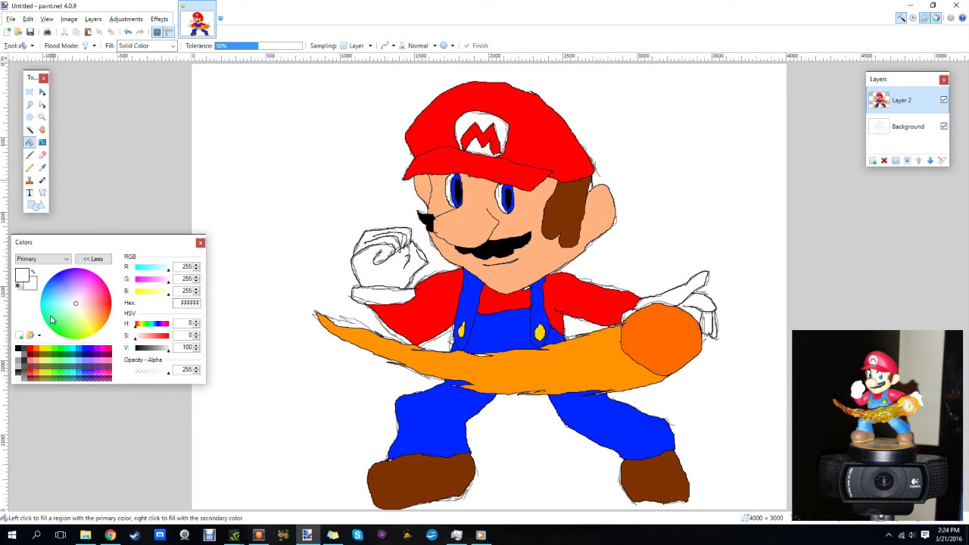
left_click(266, 140)
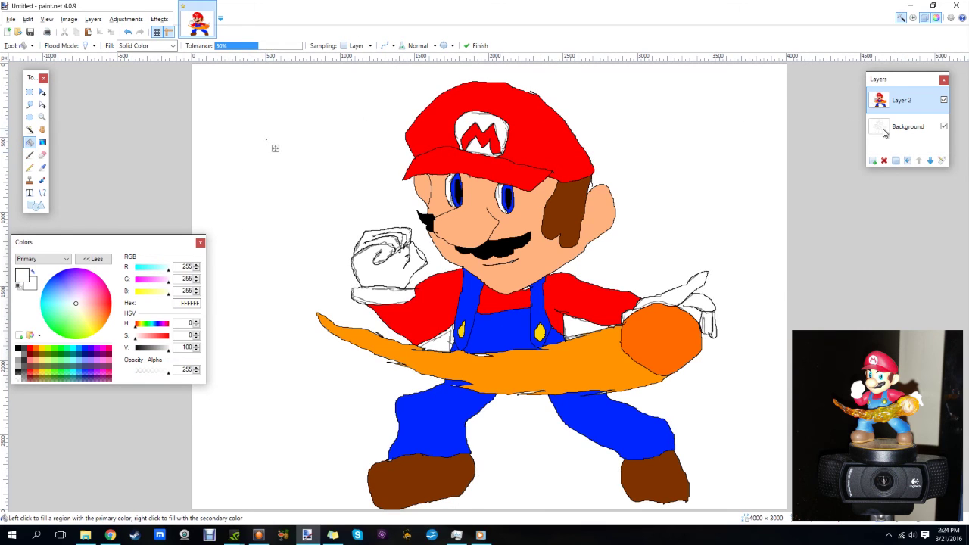
left_click(944, 127)
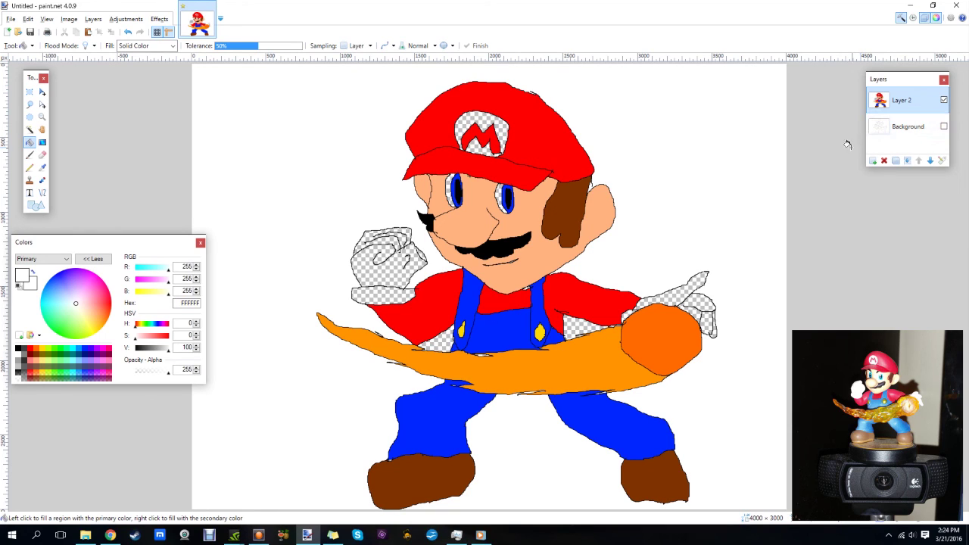
Step: Fill both gloves and the gaps between the arms, overalls and flame trail with white
left_click(375, 278)
left_click(378, 303)
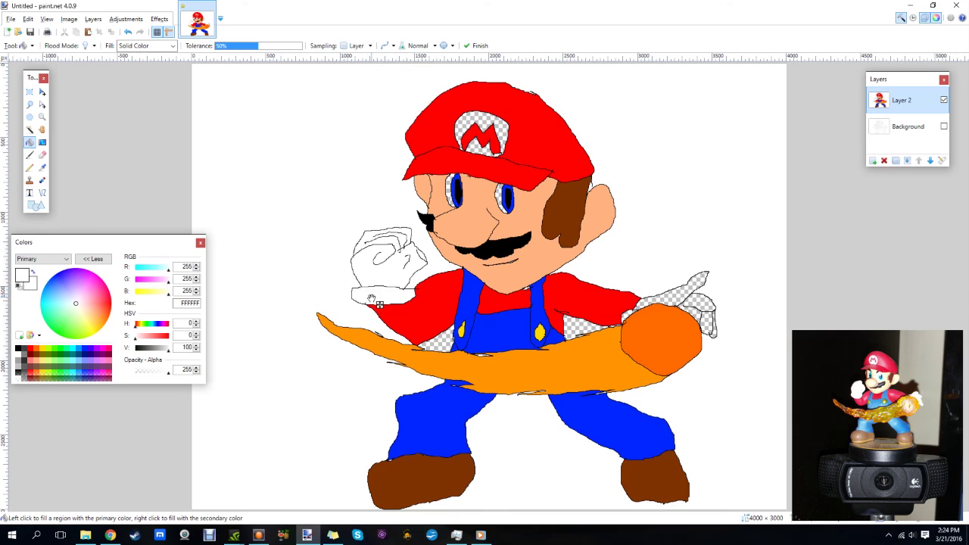
left_click(451, 346)
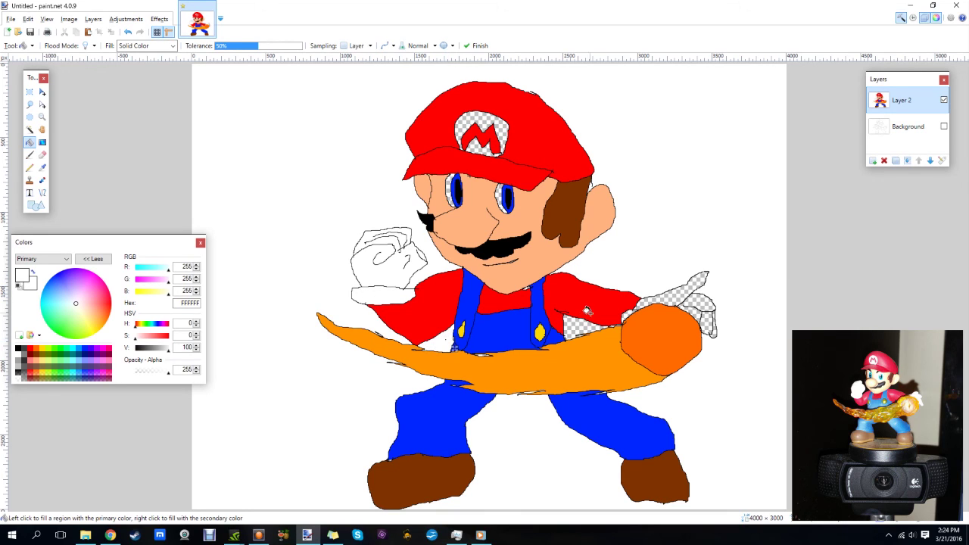
left_click(581, 333)
left_click(657, 301)
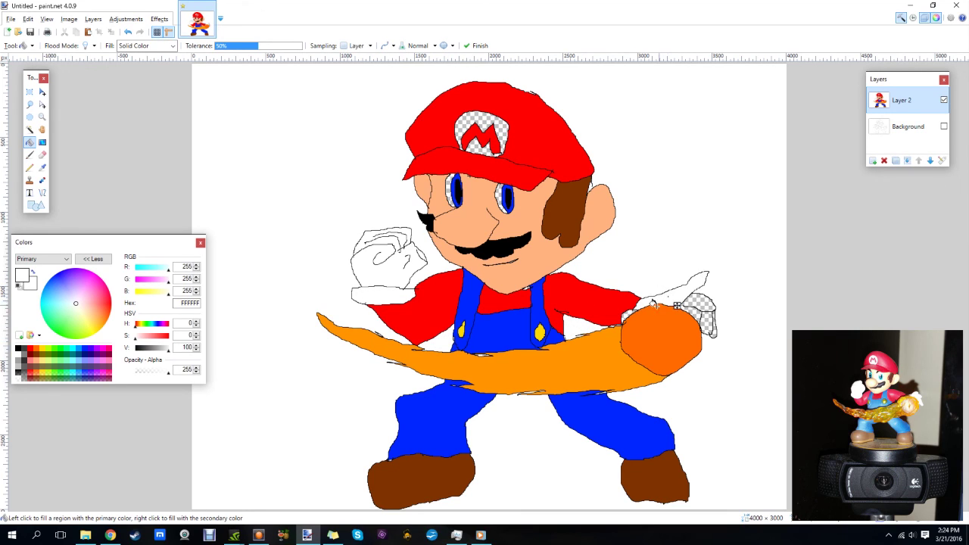
left_click(705, 308)
left_click(710, 324)
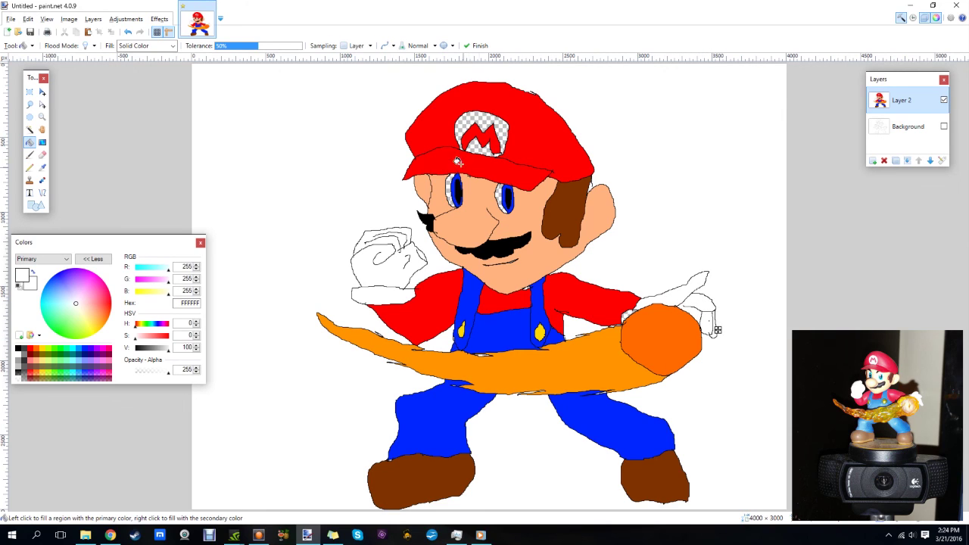
Step: Fill the cap emblem's background and the whites of both eyes with white
left_click(473, 123)
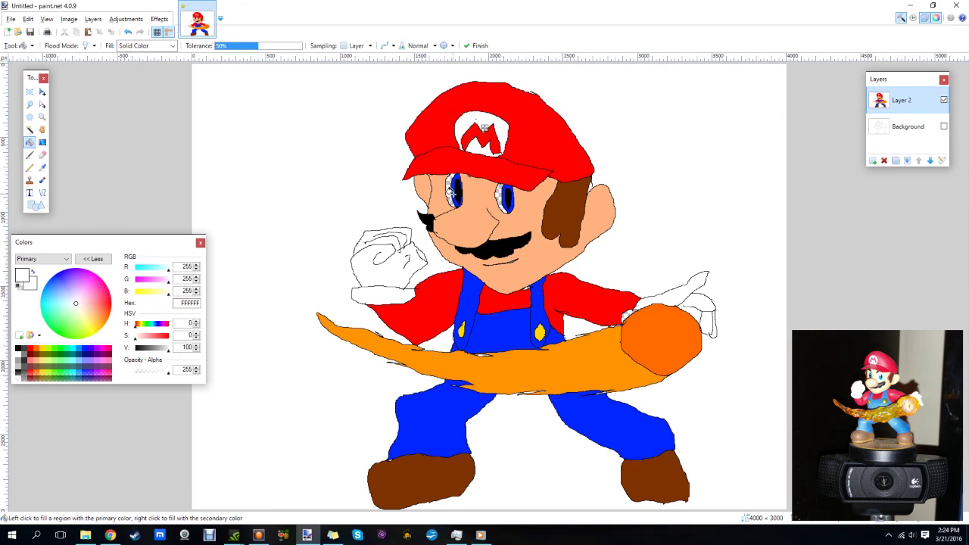
left_click(457, 198)
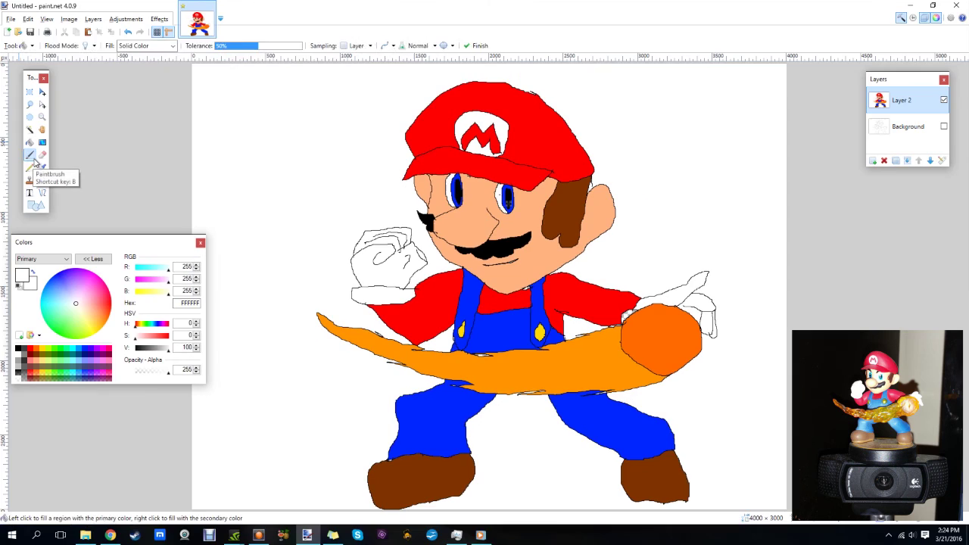
left_click(30, 155)
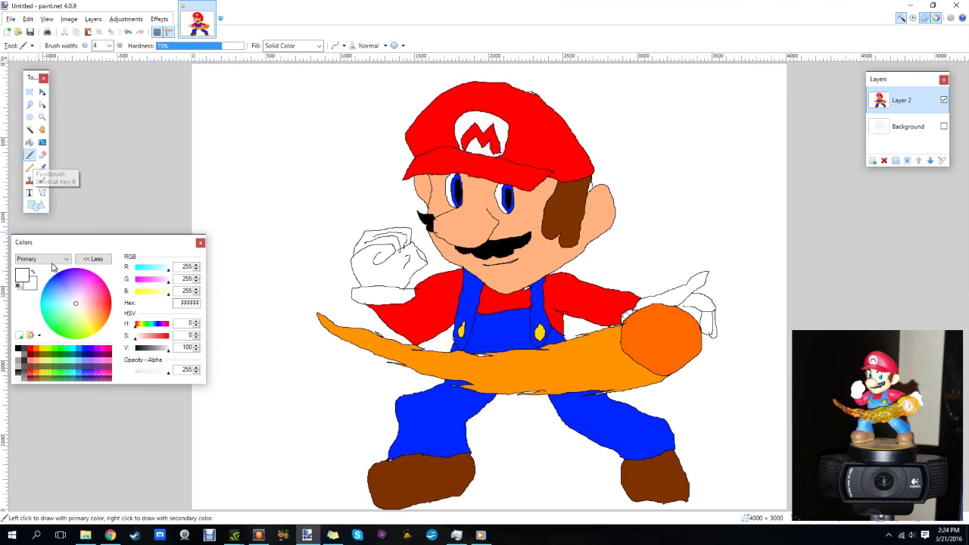
Step: Sign the drawing "BMDG -2016" in black with an 8-pixel brush beside the foot under the fireball
left_click(18, 349)
left_click(110, 47)
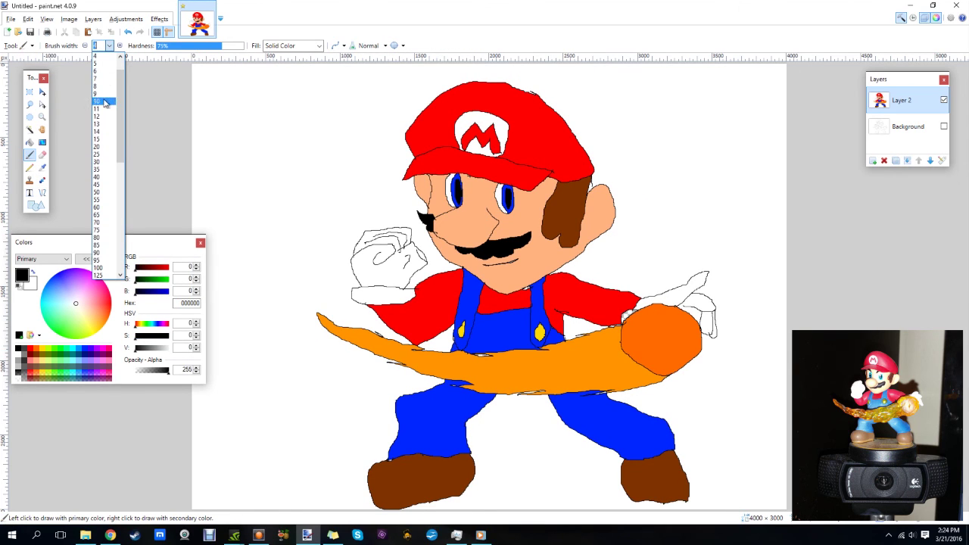
left_click(105, 92)
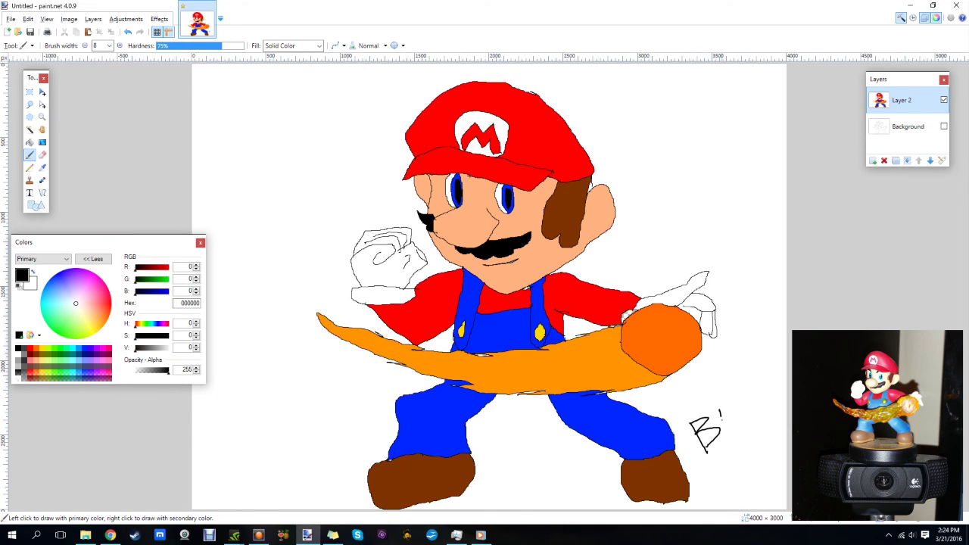
left_click_drag(721, 416, 723, 440)
left_click_drag(732, 402, 734, 443)
left_click_drag(740, 408, 744, 439)
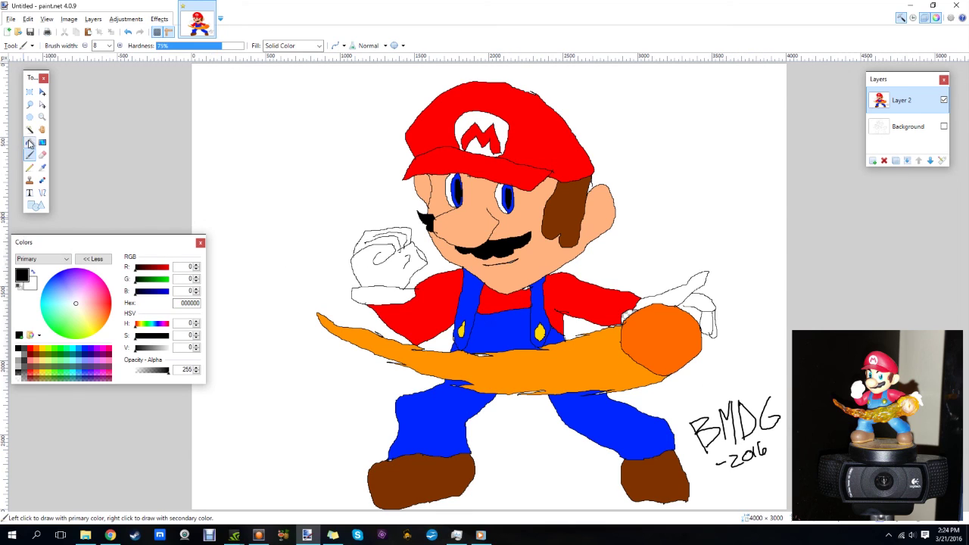
Step: Fill the small gap between the throwing hand's glove and the fireball with white FFFFFF
left_click(31, 143)
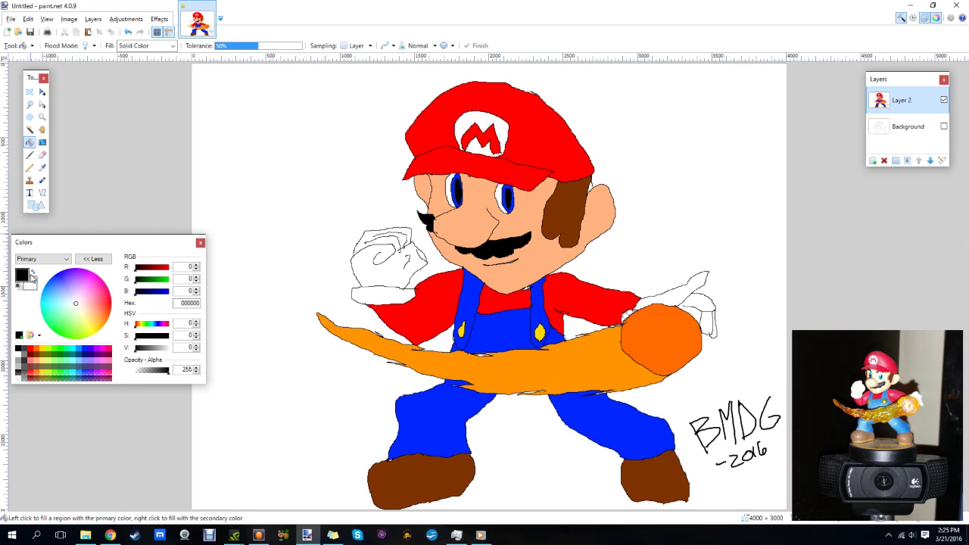
left_click(20, 357)
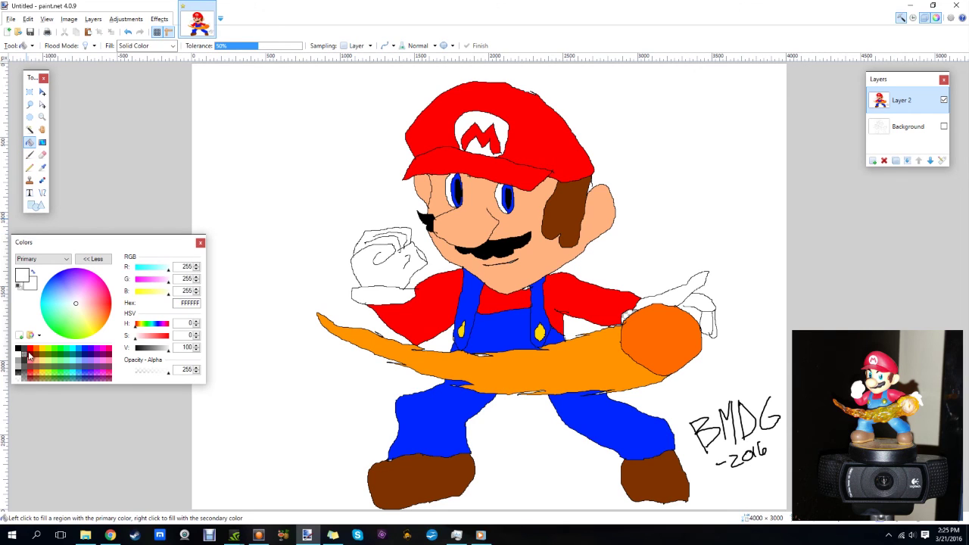
left_click(636, 322)
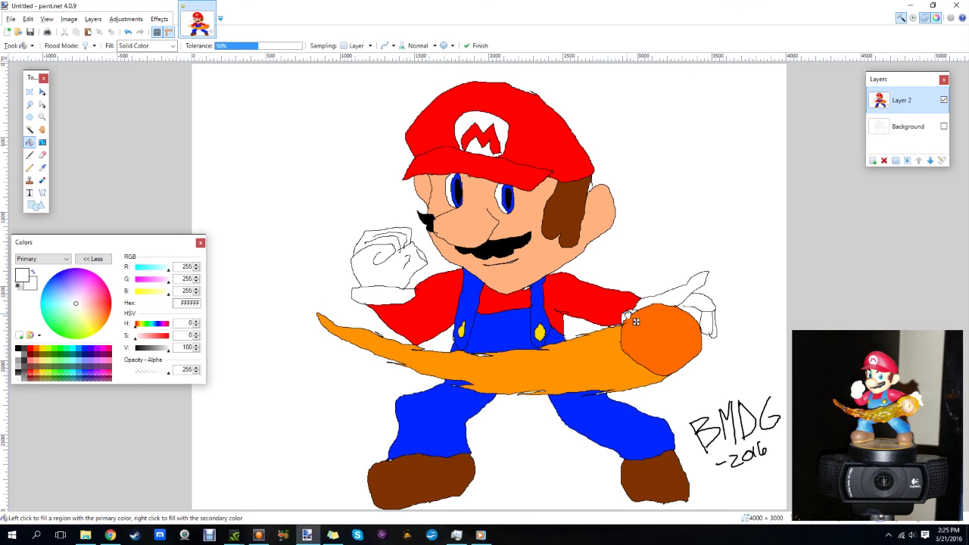